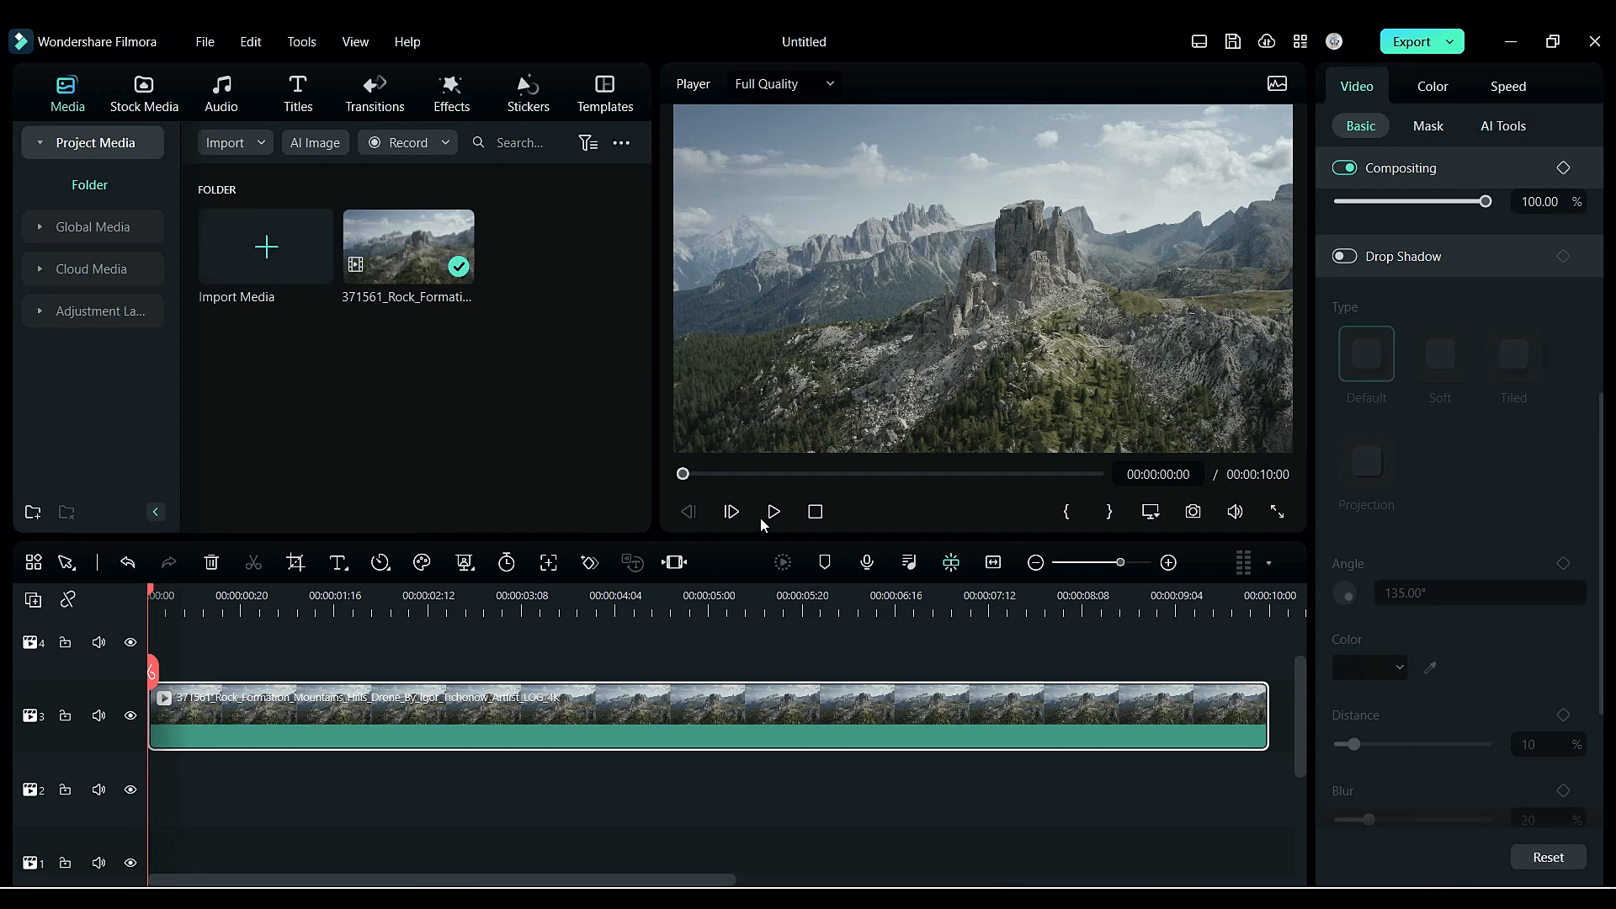
- Play the clip in the preview, pause it, and return the playhead to the start
click(772, 515)
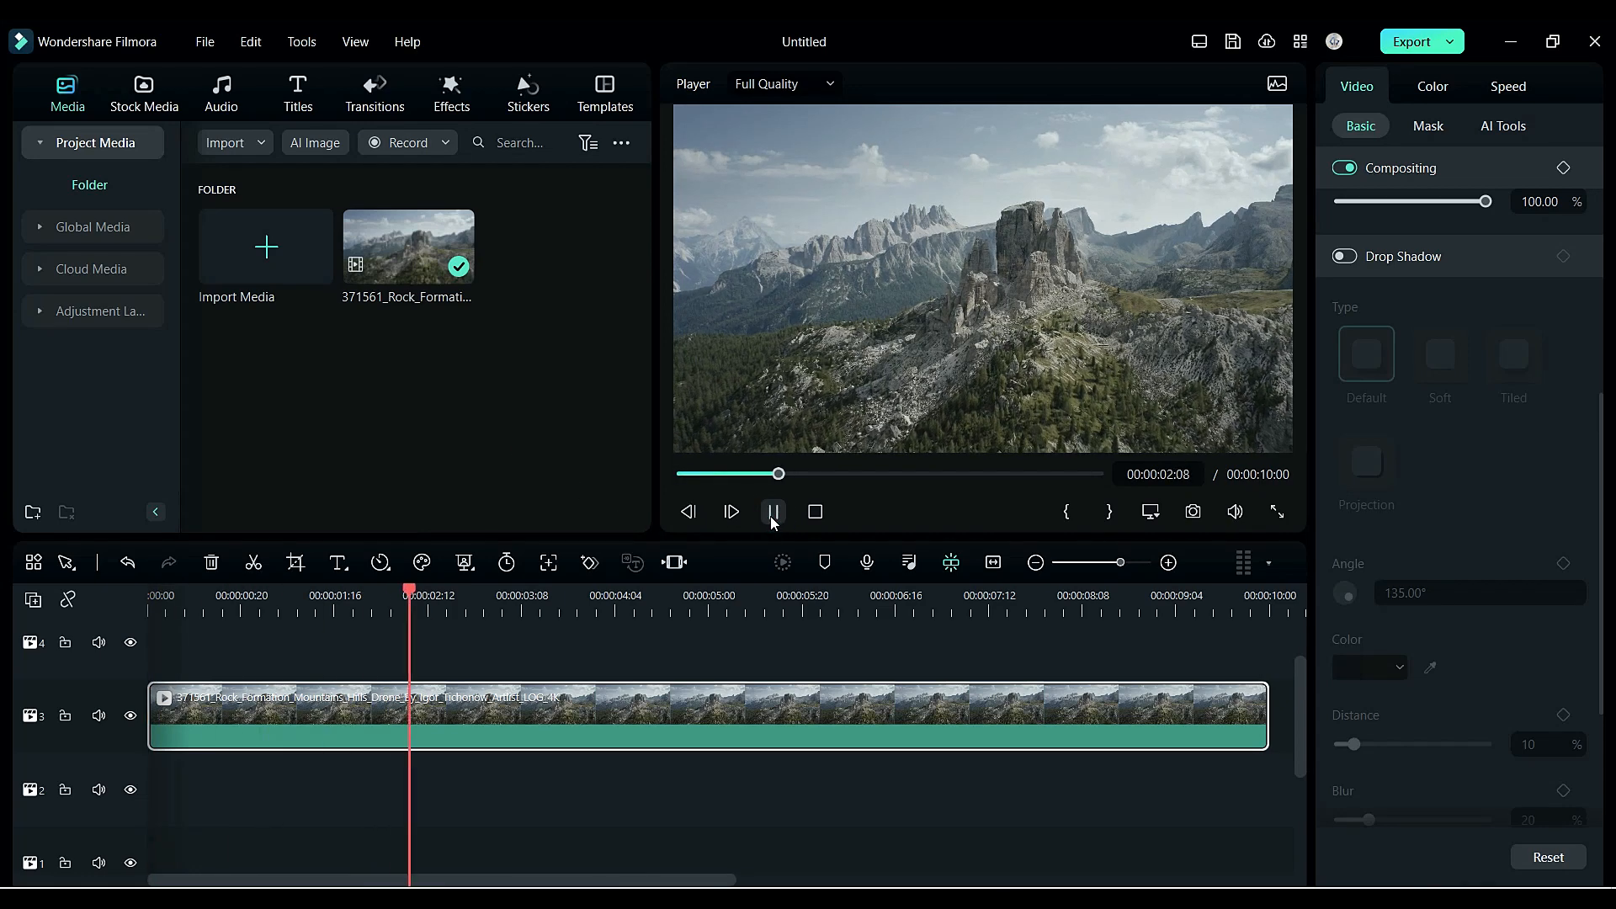
click(771, 515)
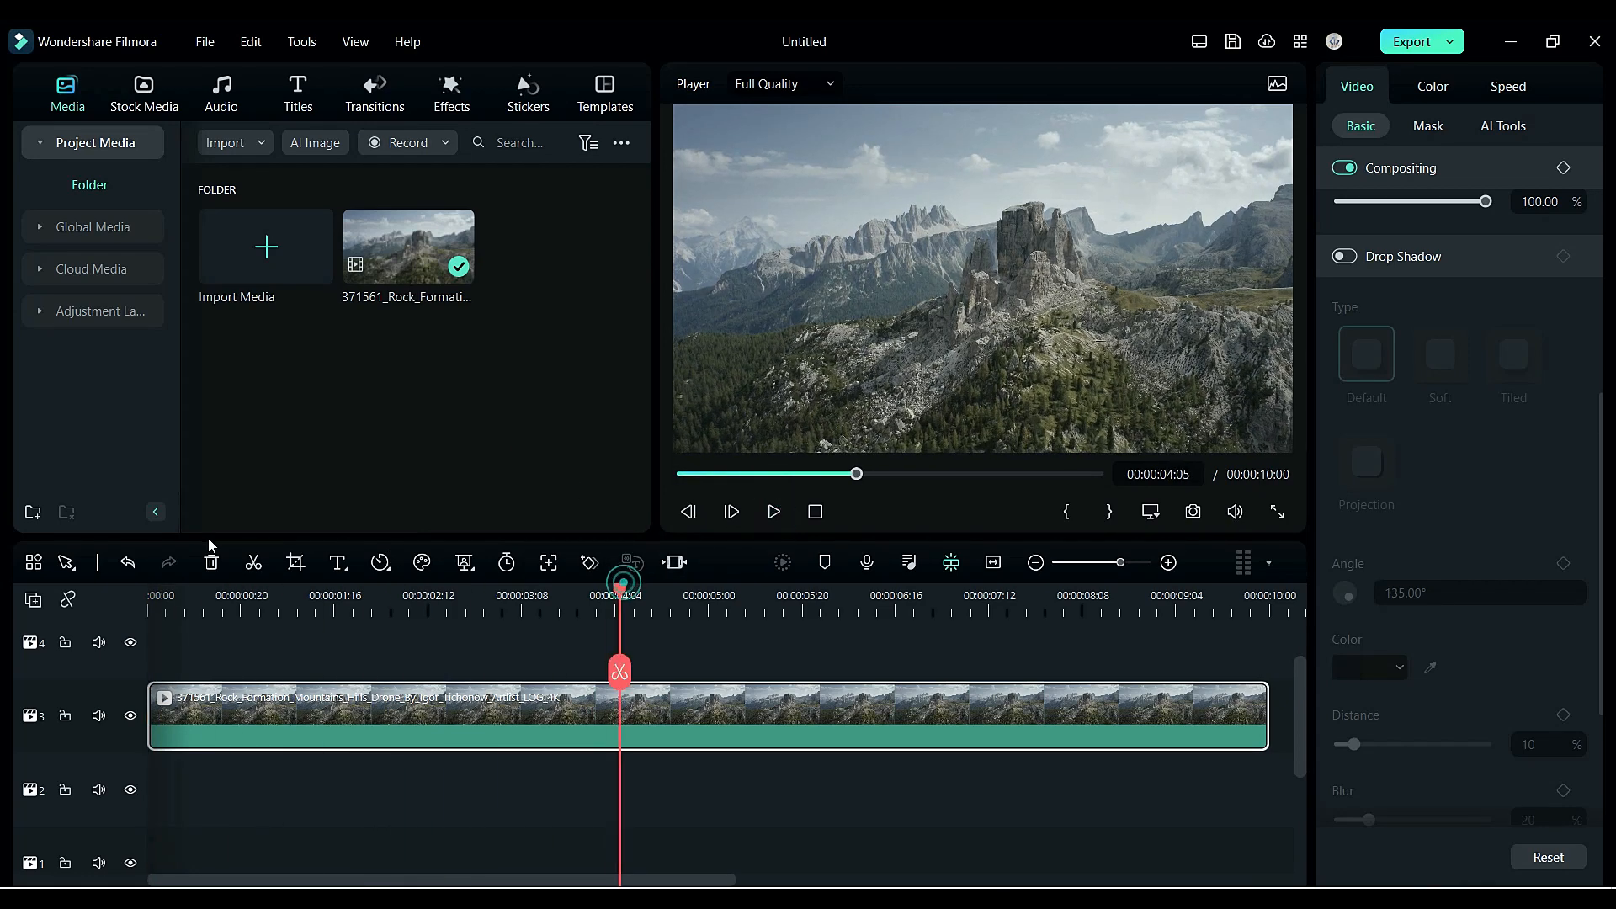
drag(621, 589, 150, 595)
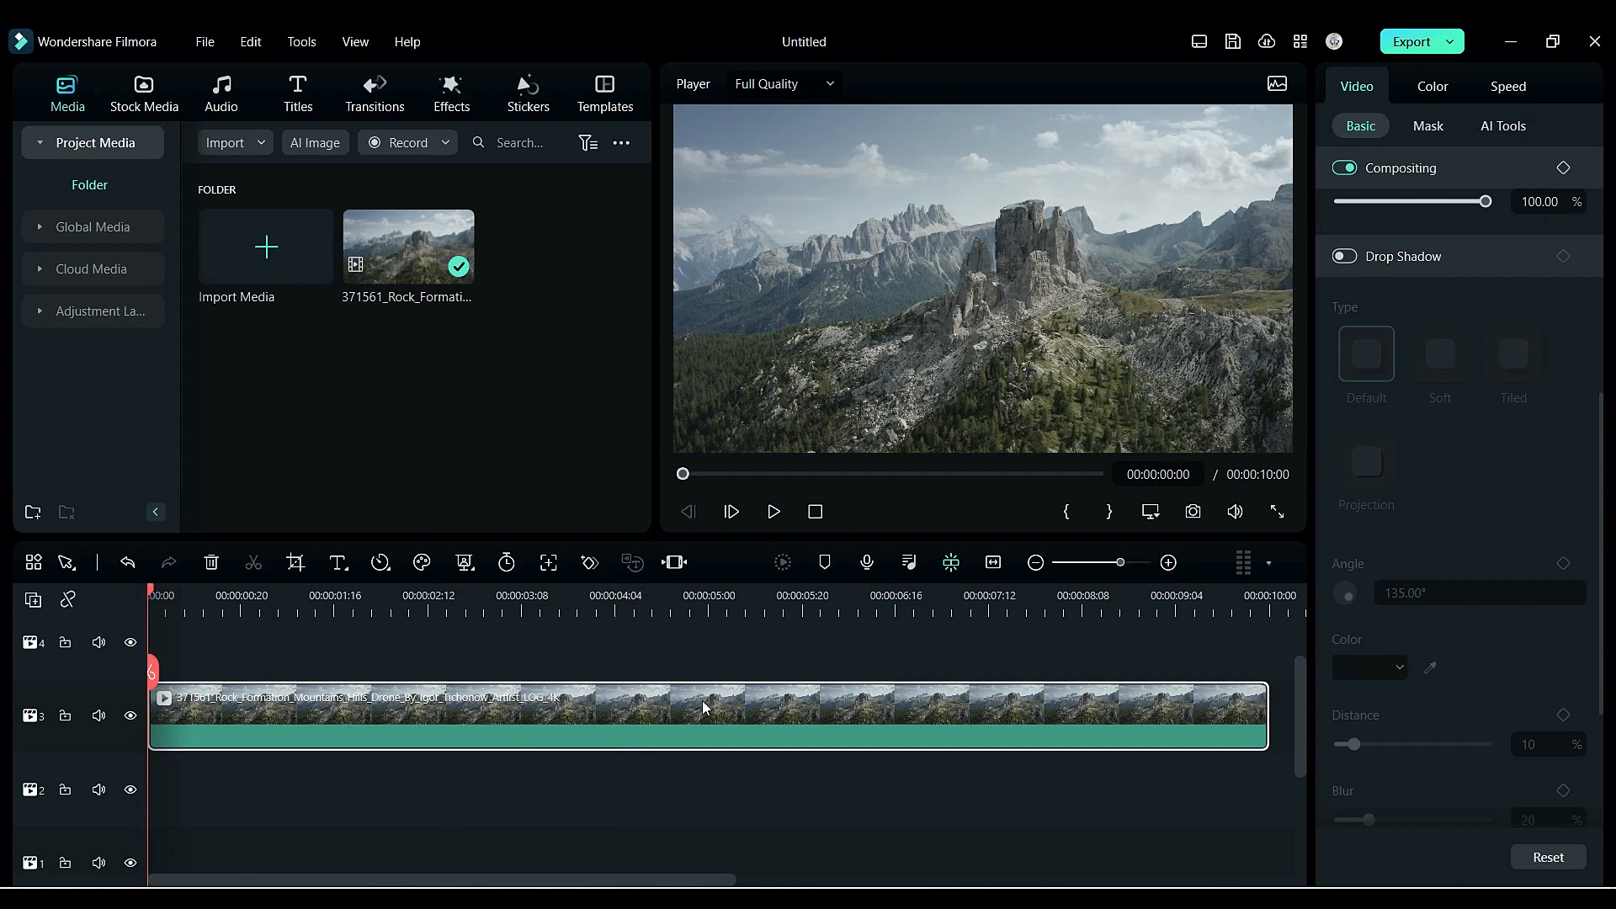
- Open the clip's color settings and apply the Star Wars LUT
click(1431, 87)
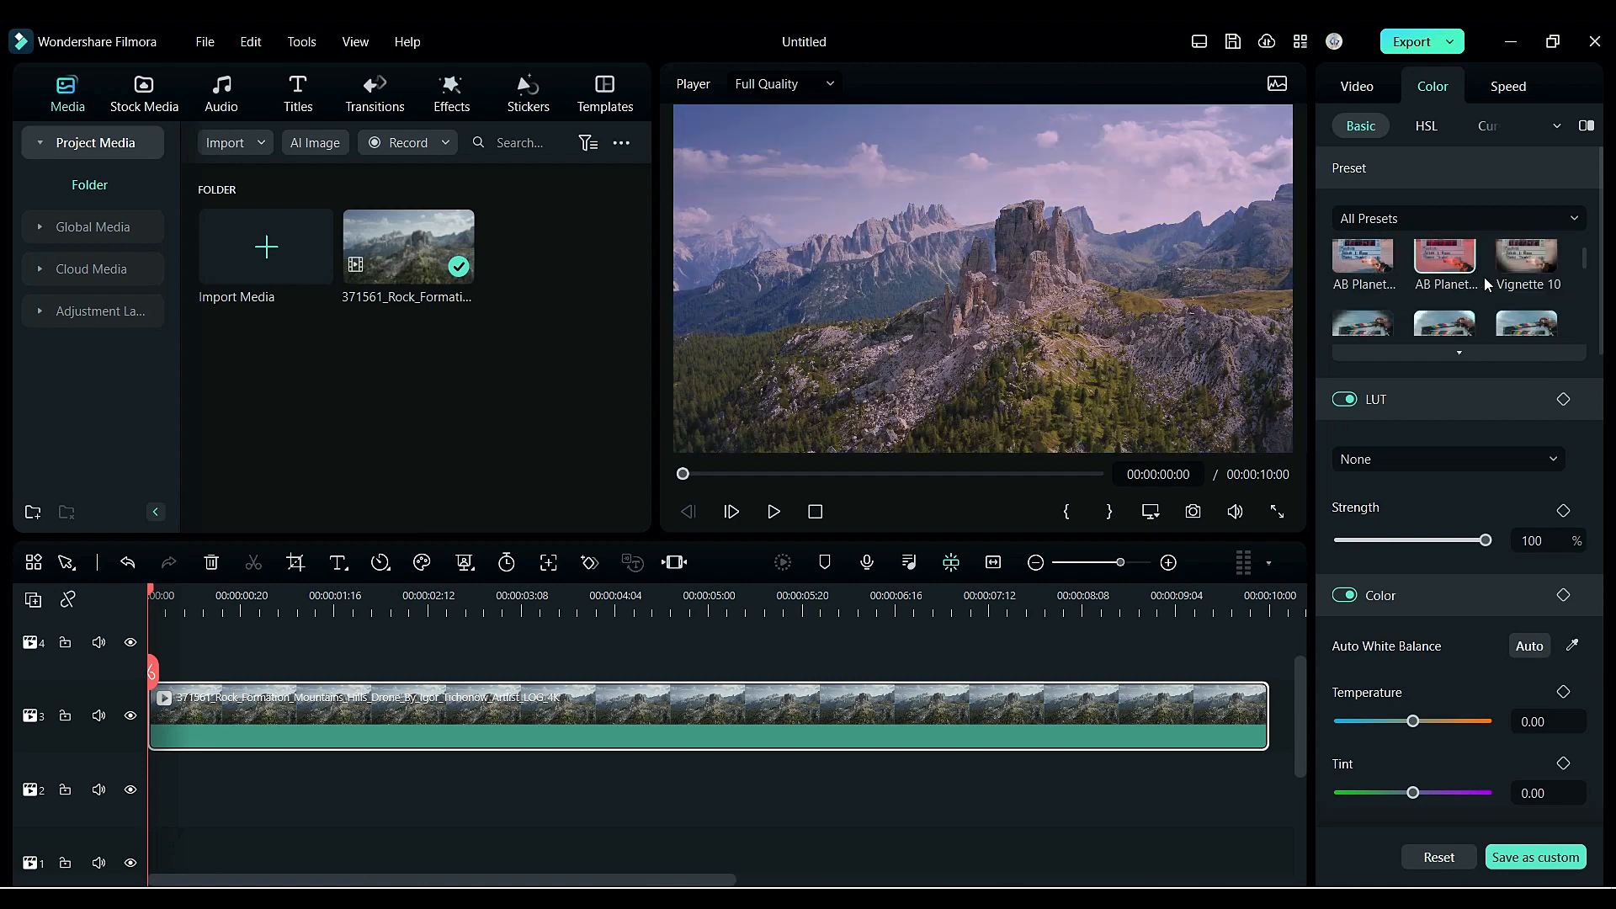
scroll(1447, 295, down, 1)
scroll(1376, 321, down, 1)
click(1519, 459)
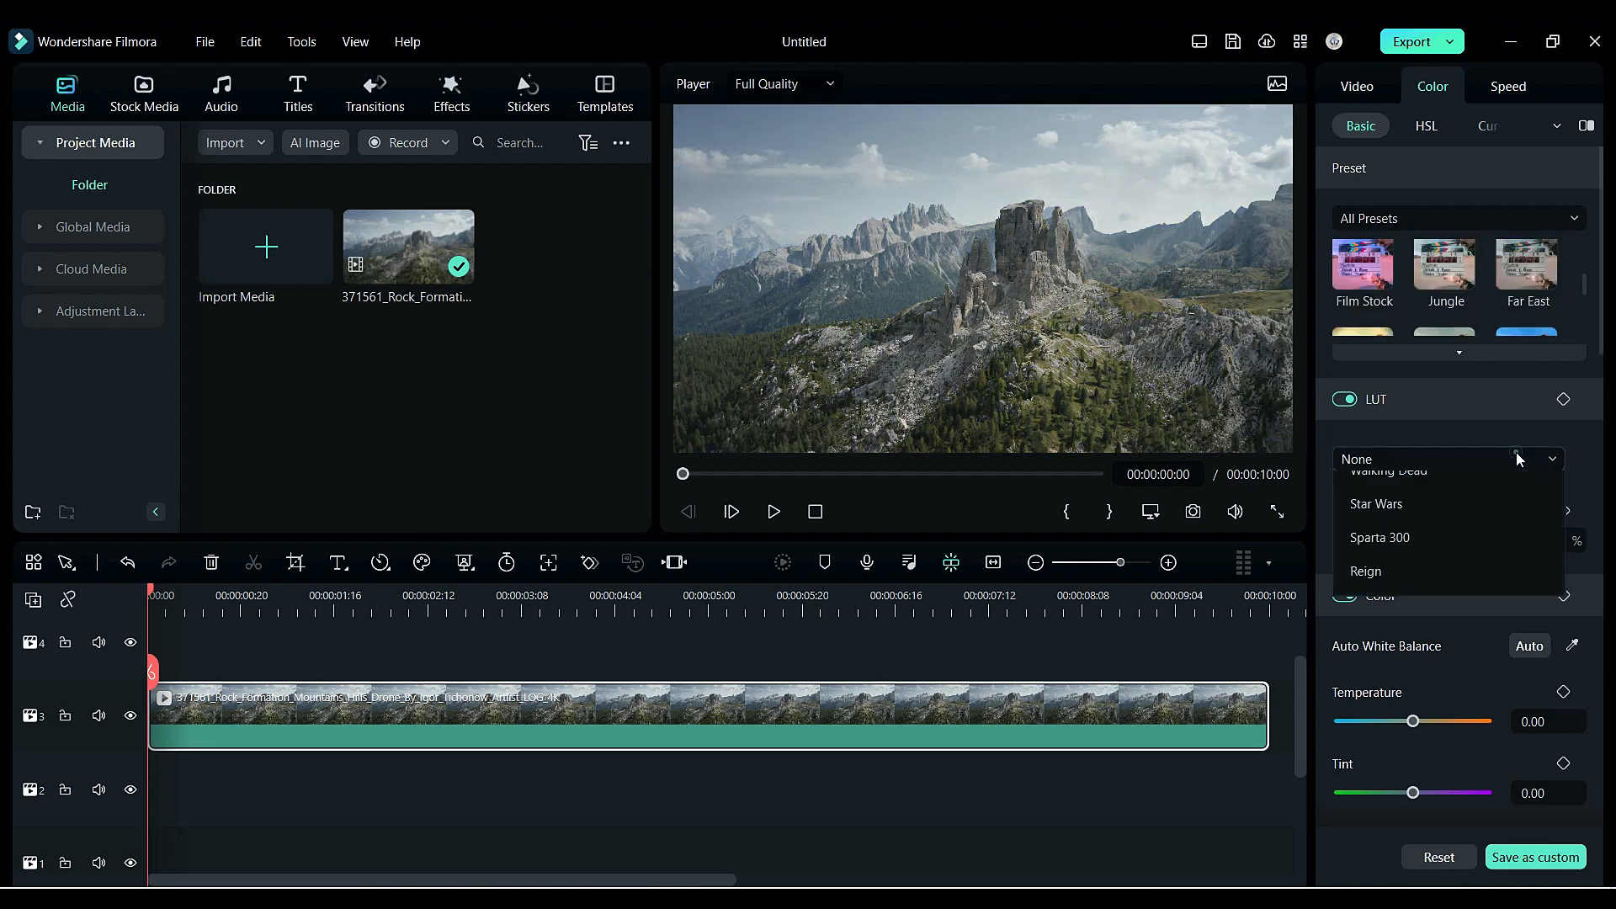
click(1408, 697)
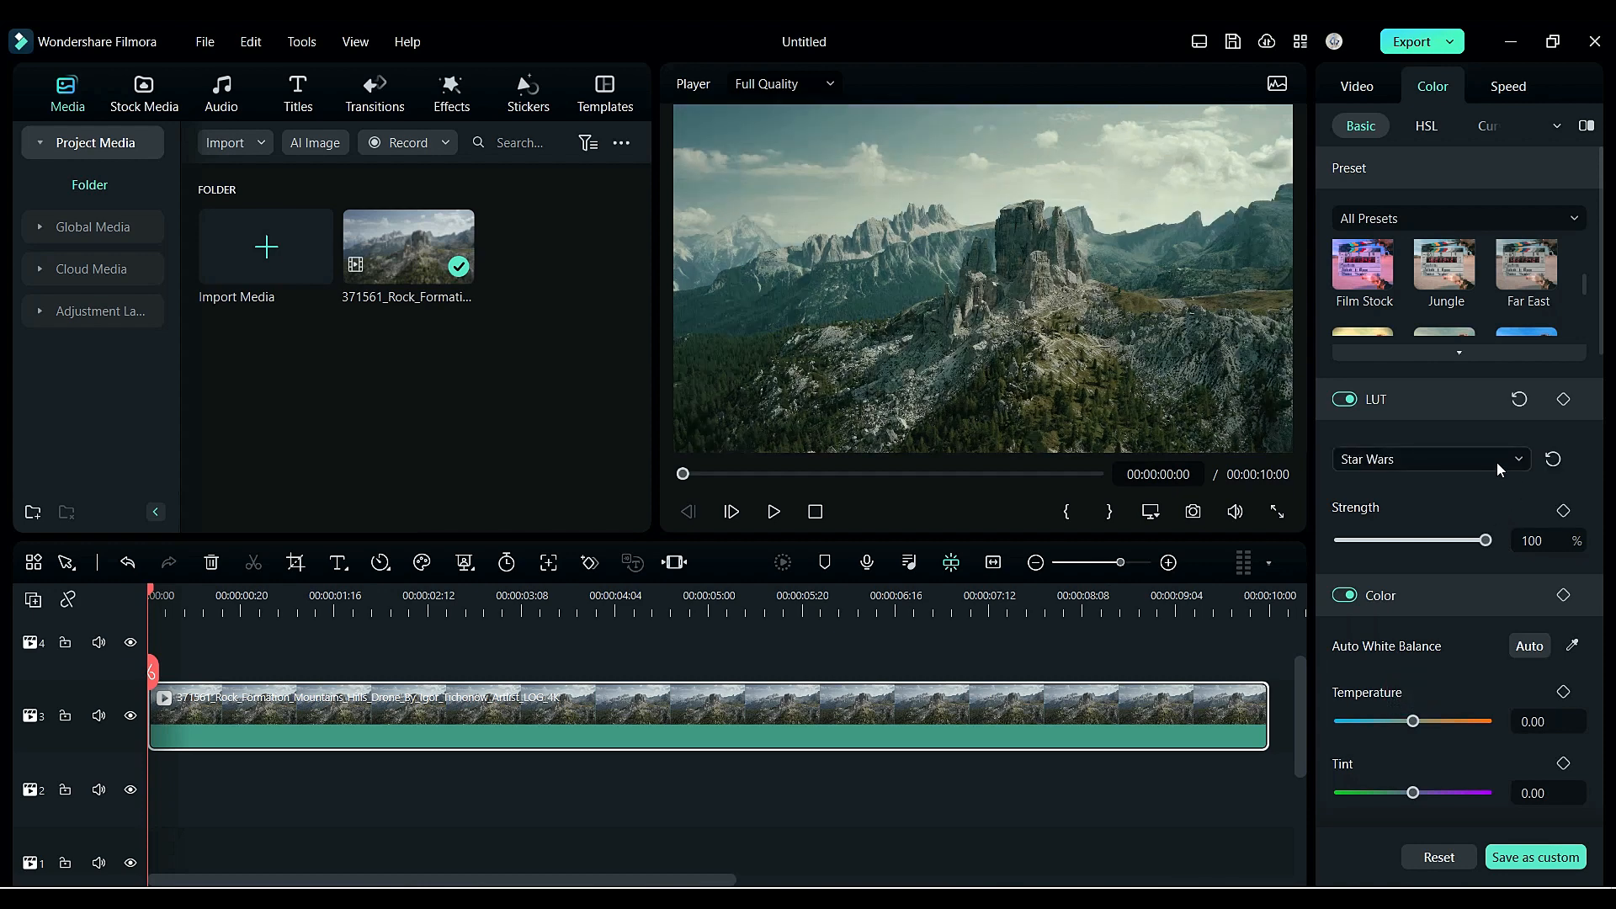
- Try other LUTs including Cyberpunk 1, then set the LUT back to None
click(1496, 460)
click(1440, 665)
click(1481, 461)
click(1441, 603)
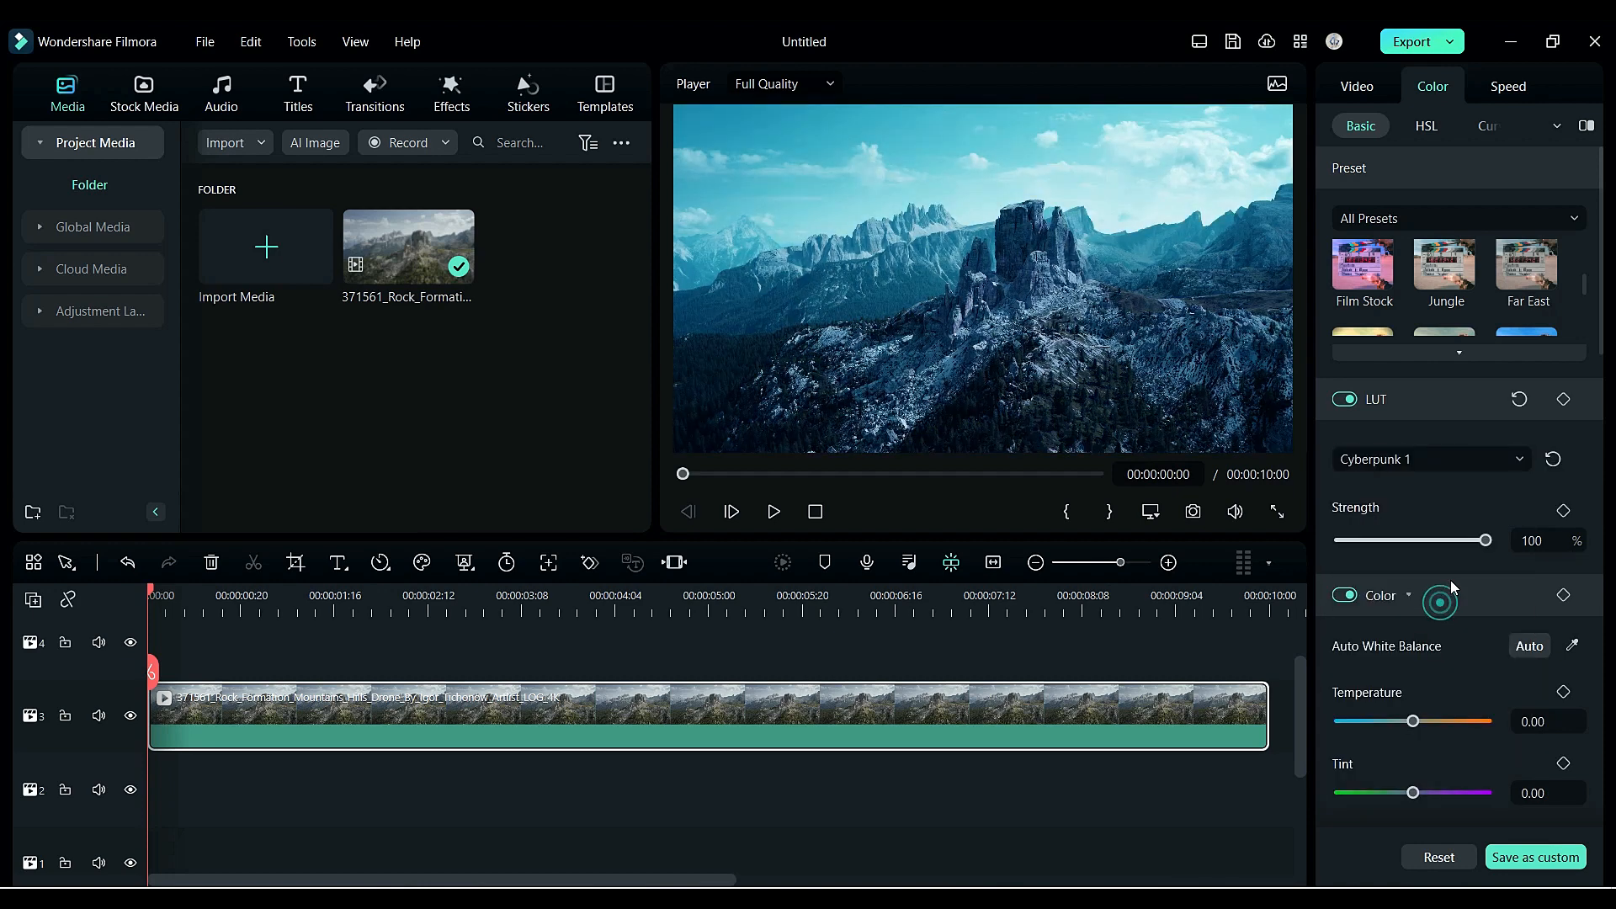
click(1464, 459)
click(1436, 498)
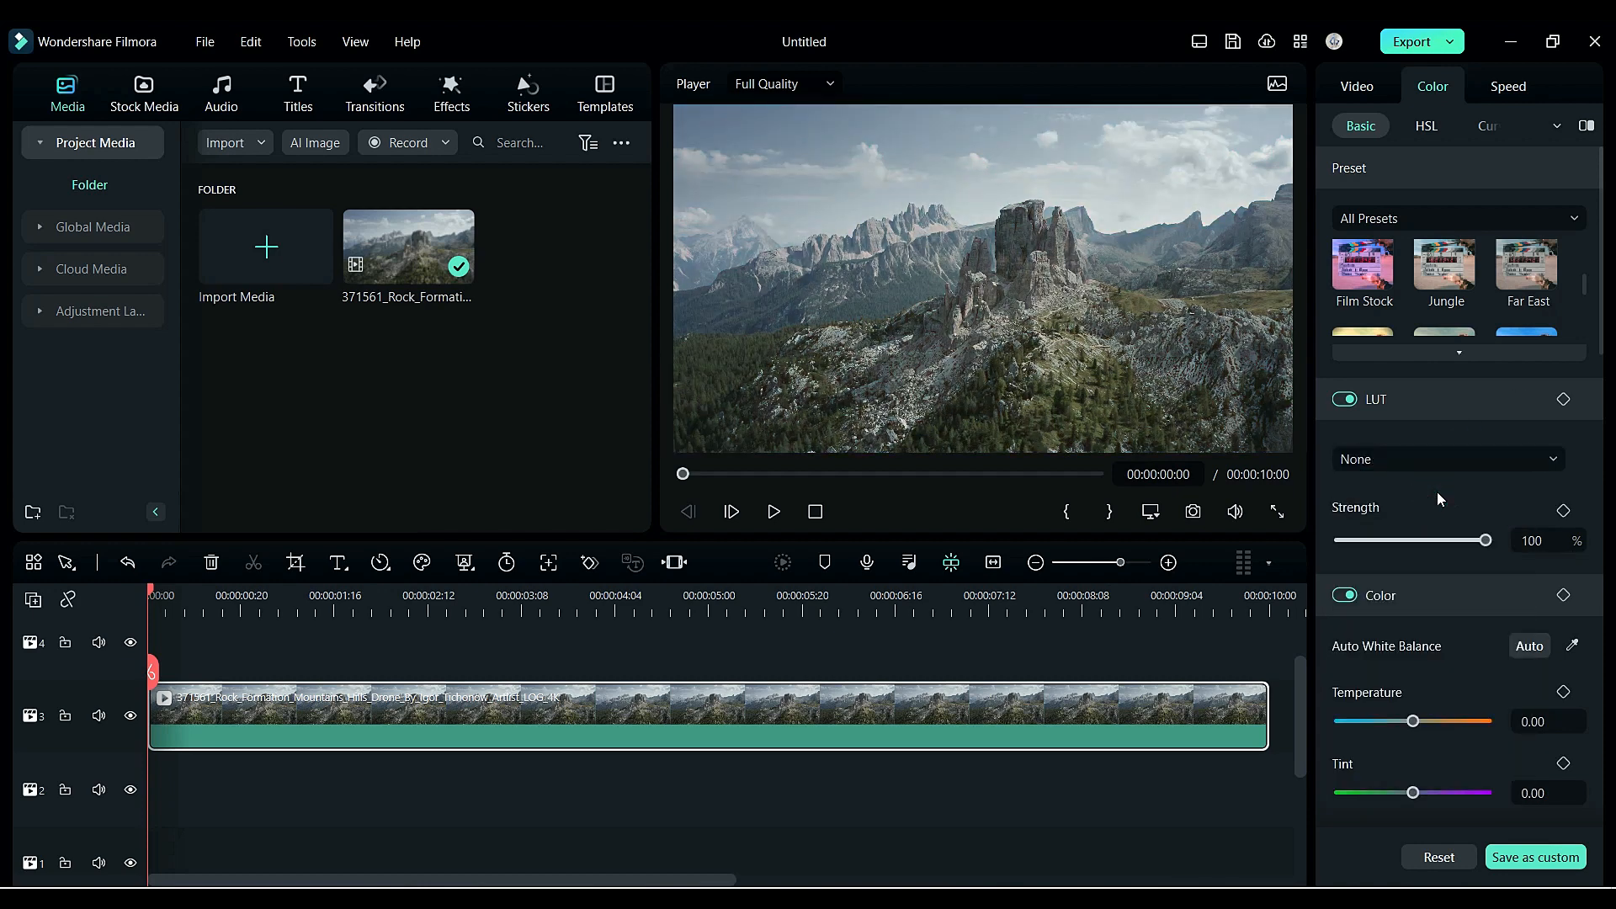
scroll(1476, 547, down, 3)
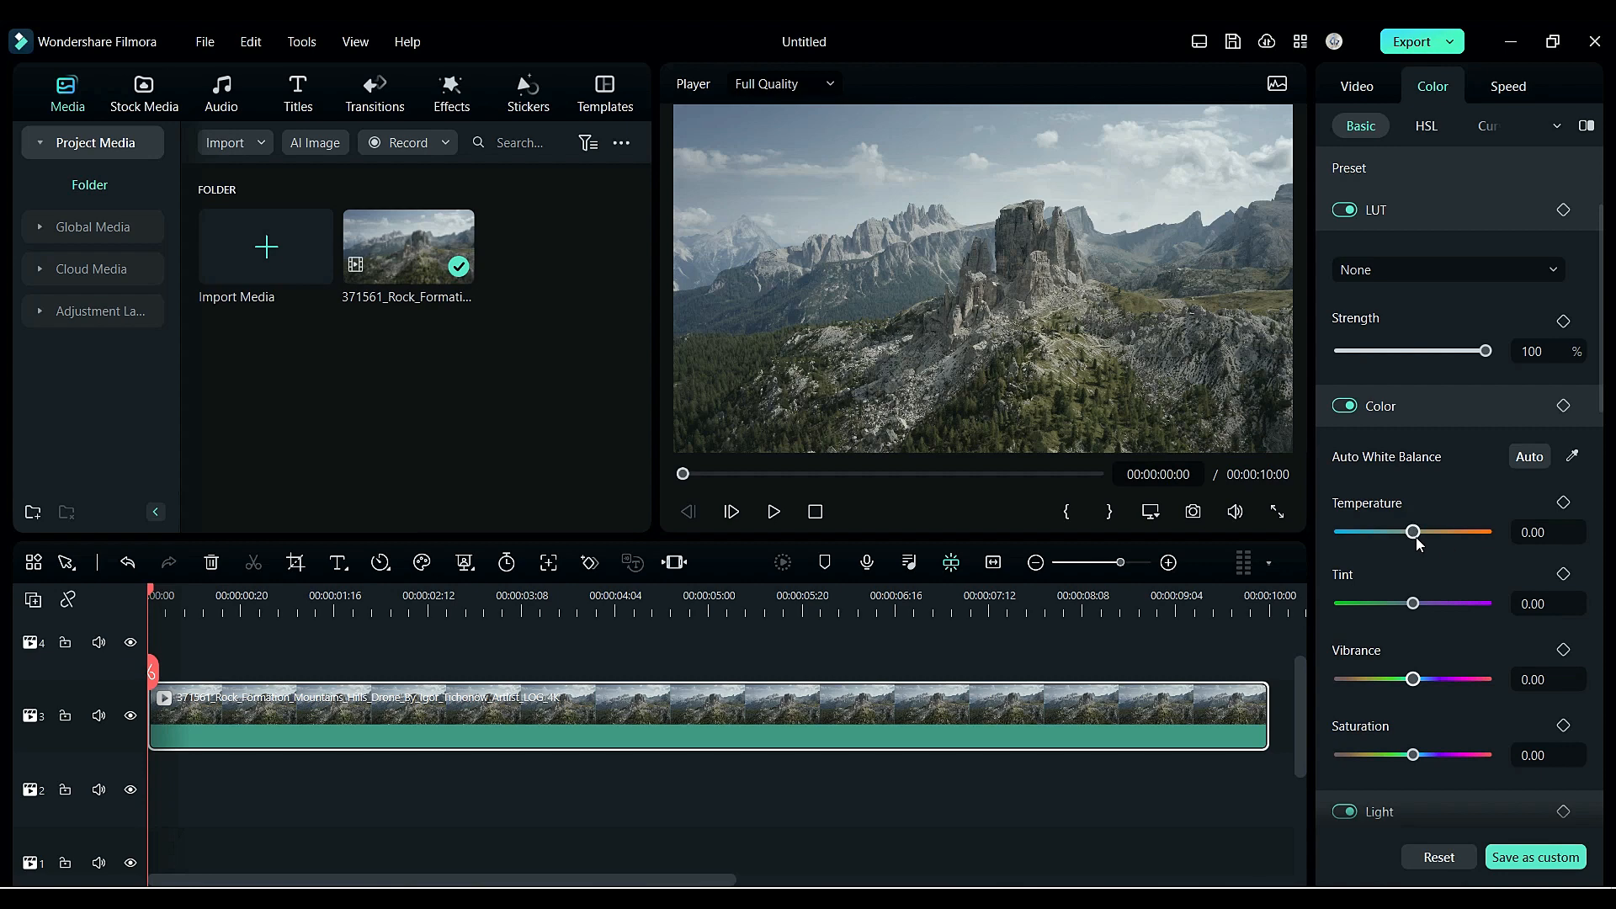
drag(1414, 532, 1377, 538)
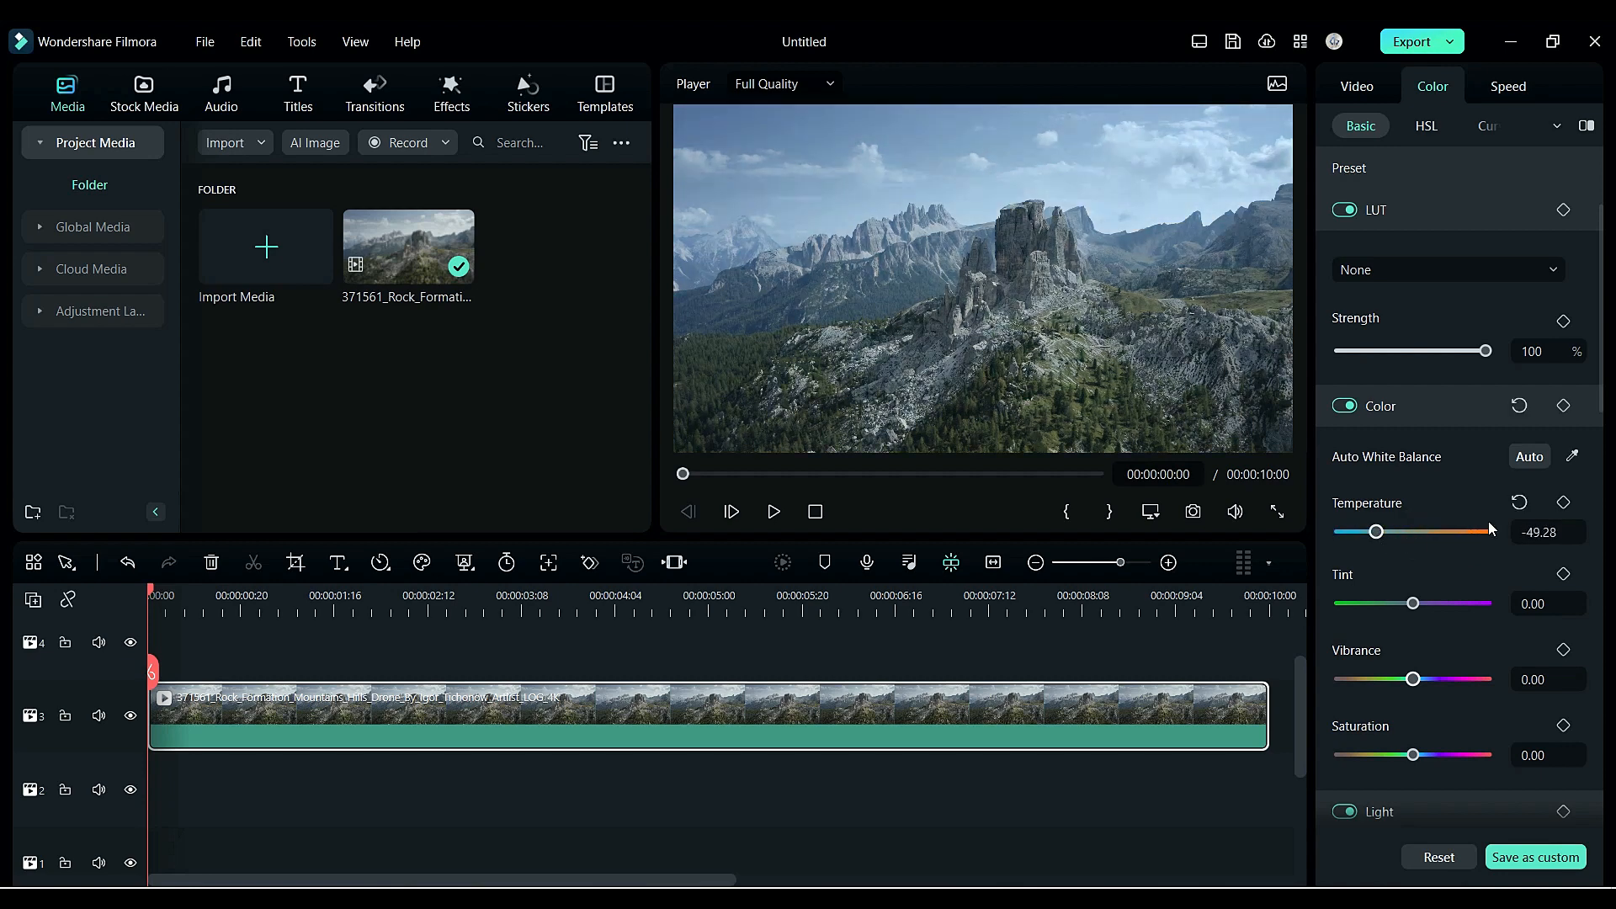
click(1517, 503)
- Set Vibrance to 19 and Saturation to 39
click(1538, 680)
text(19)
key(Tab)
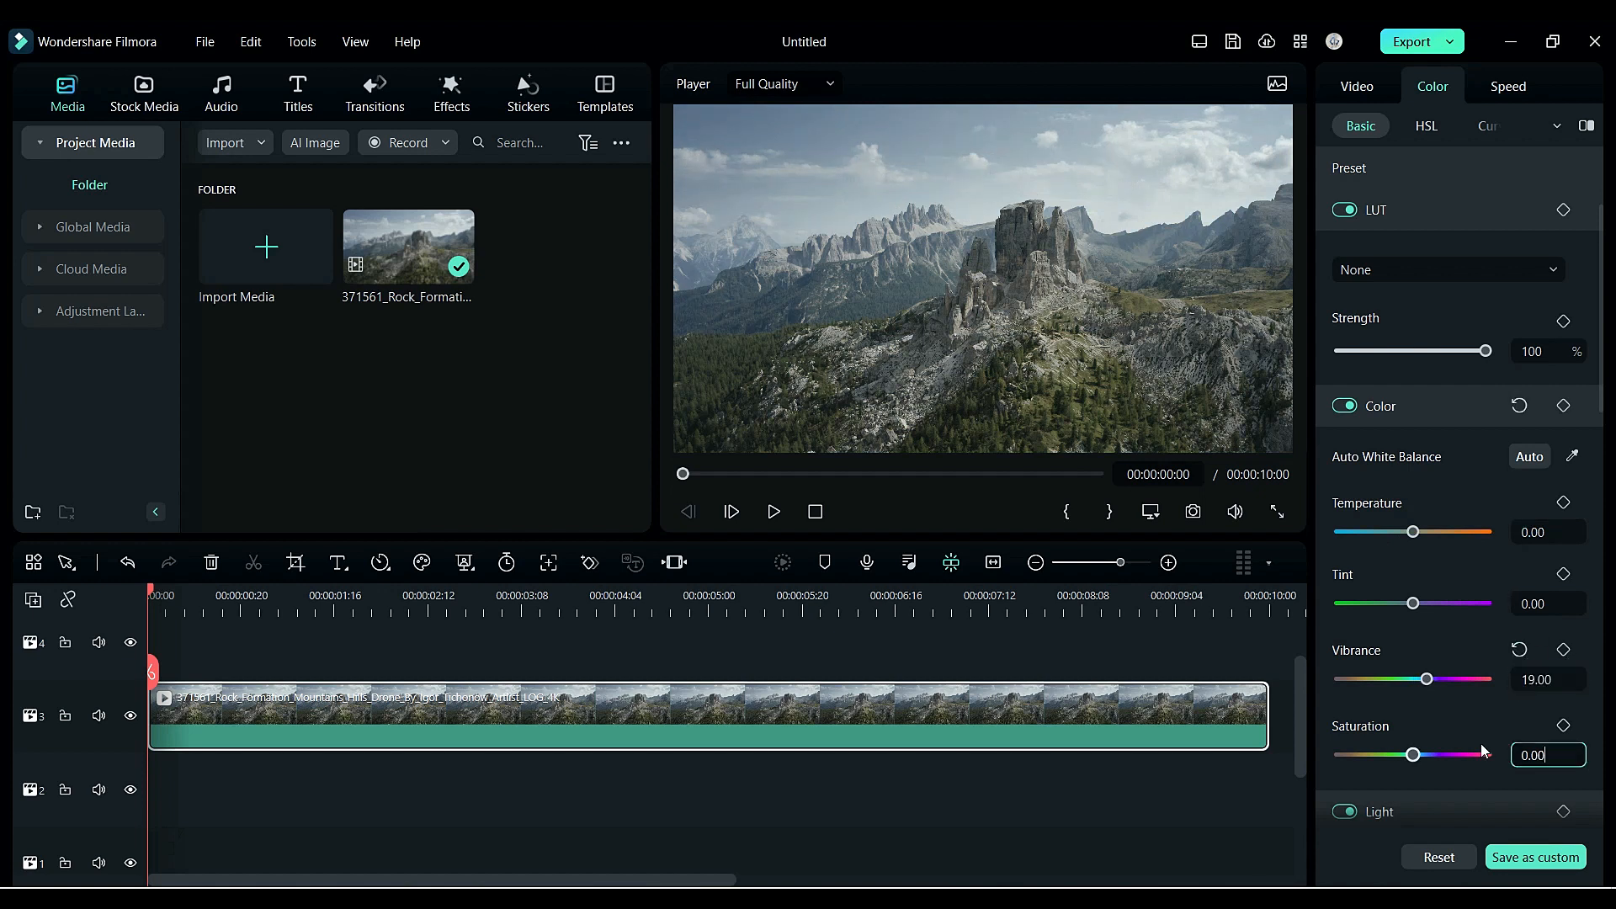
text(39)
key(Return)
- Set Exposure to 2.90 and lower Brightness to -1.47
scroll(1461, 739, down, 5)
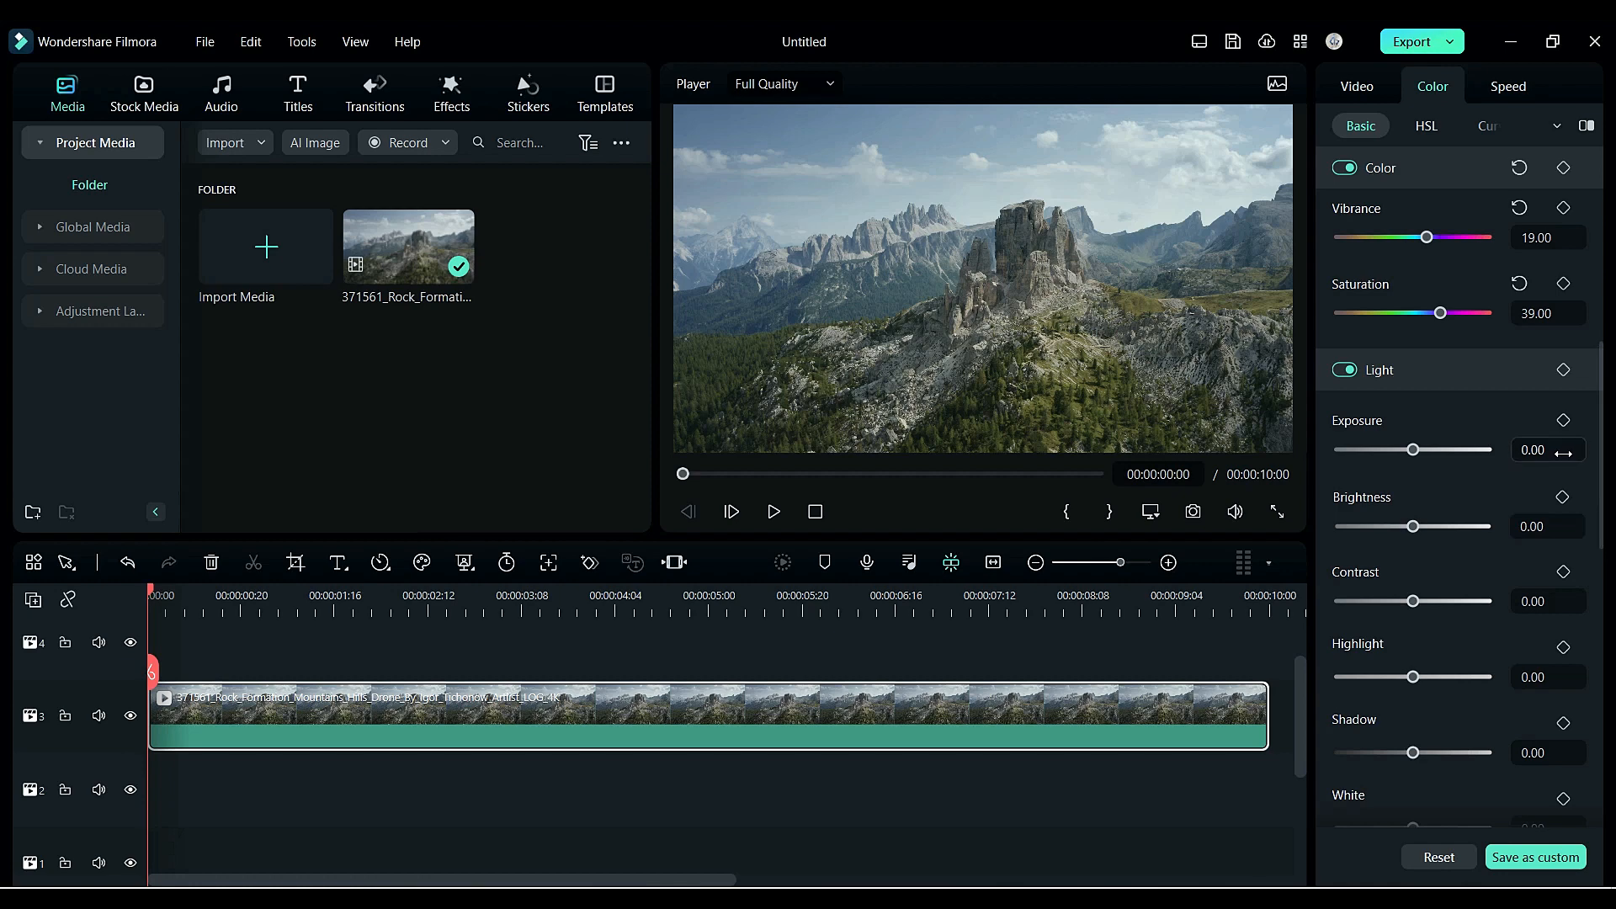
mouse_move(1413, 450)
mouse_down()
mouse_move(1397, 450)
mouse_move(1416, 451)
mouse_up()
click(1533, 527)
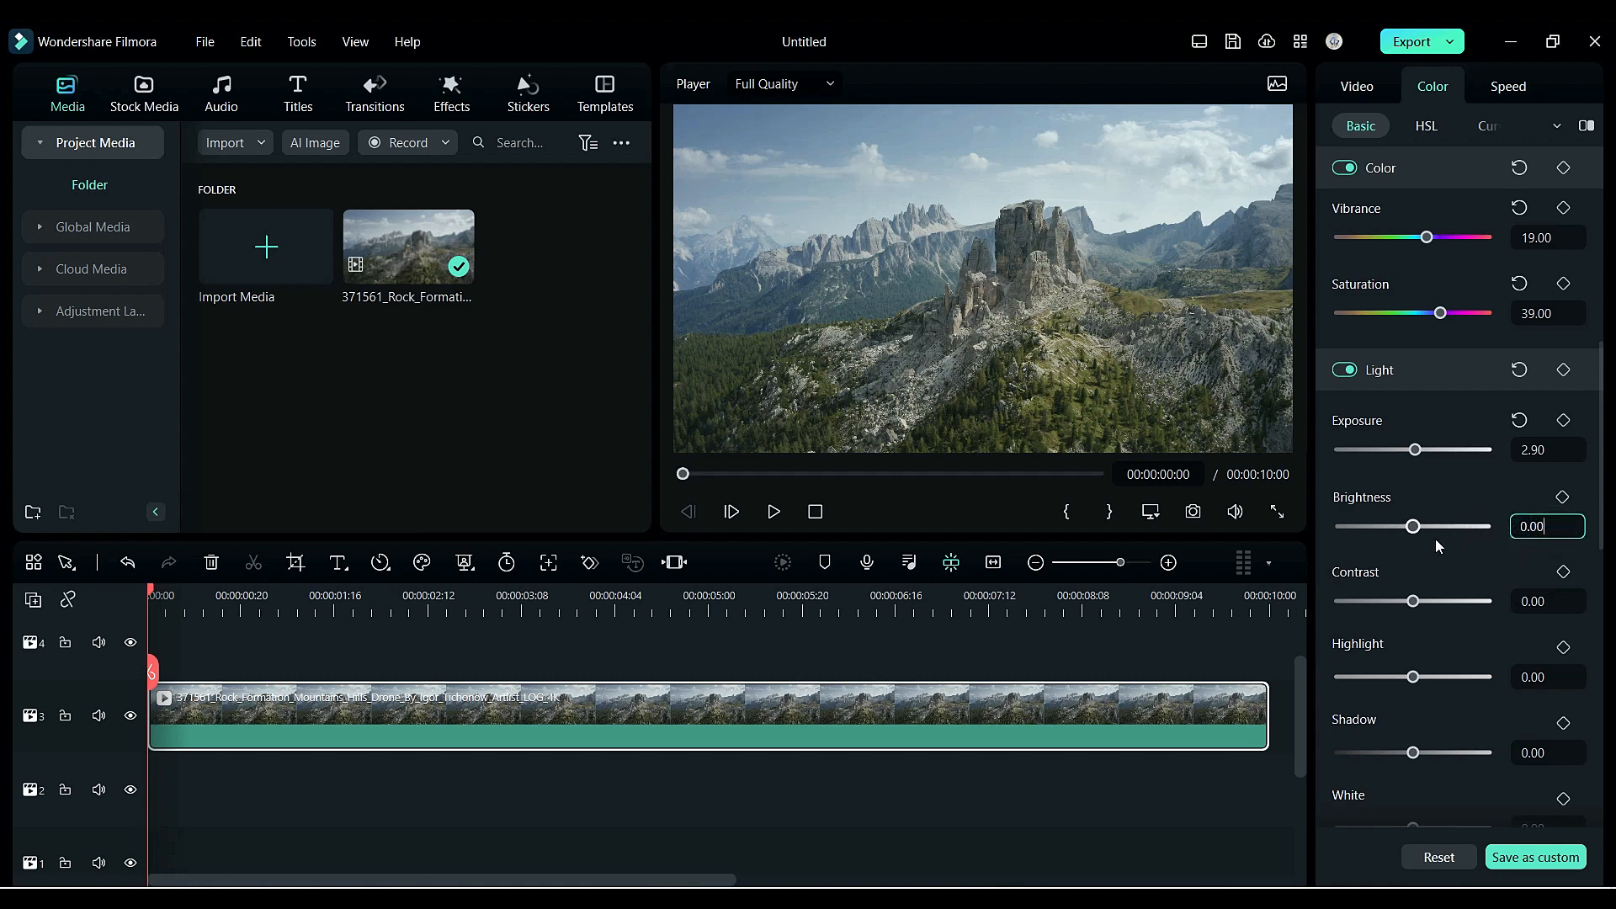
drag(1414, 526, 1414, 526)
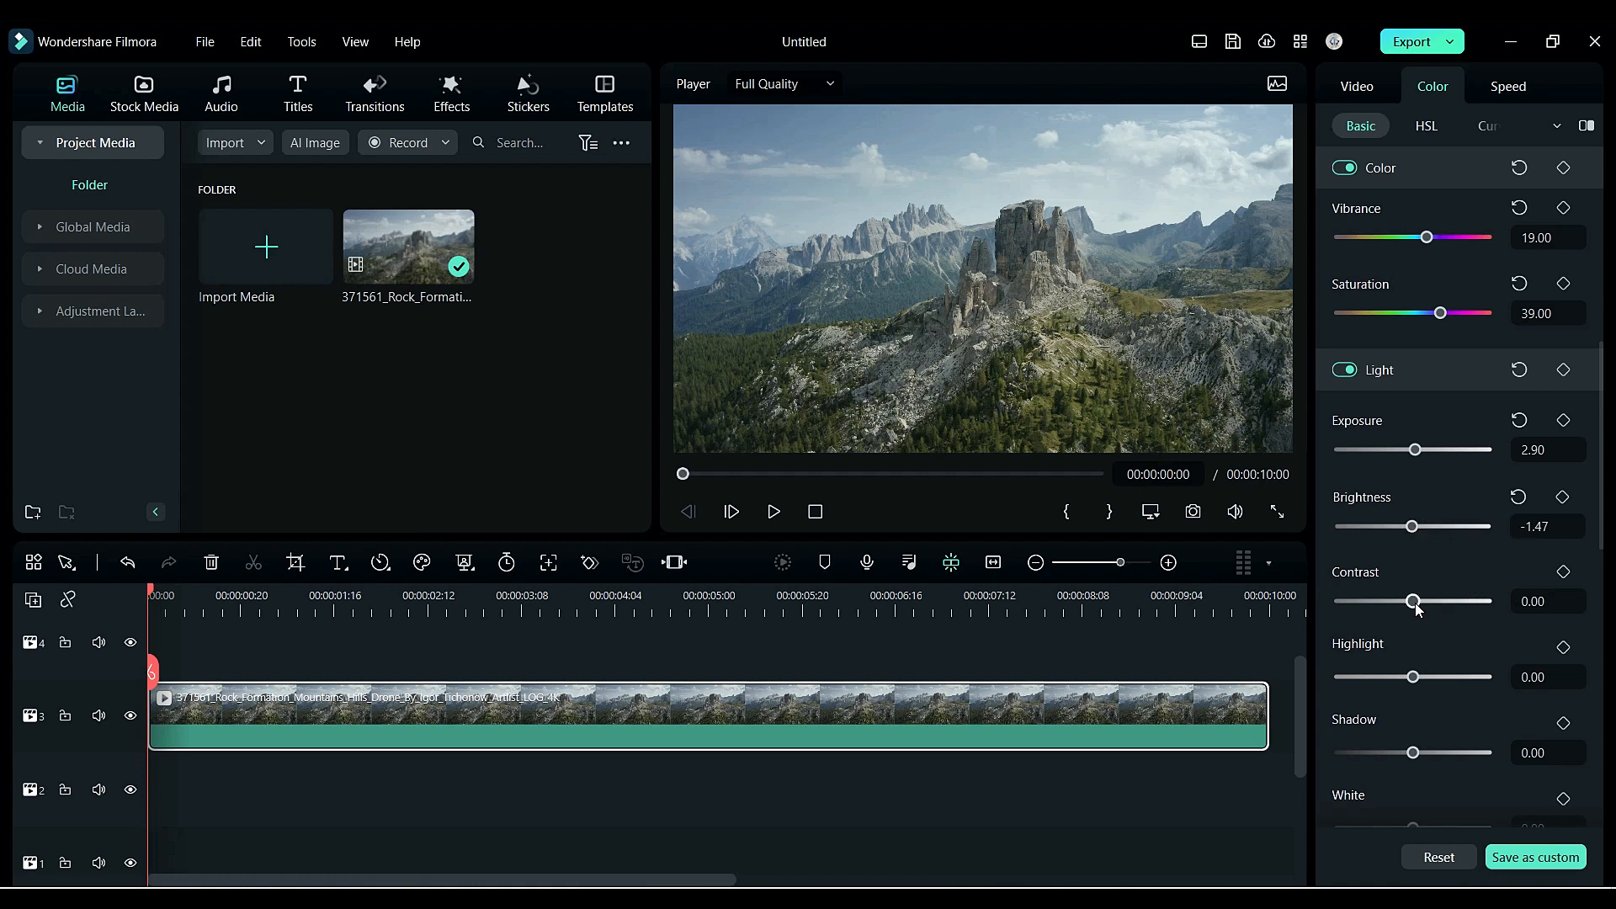
- Adjust the light sliders: Contrast 27.54, Highlight -7.25, and Brightness 1.47
drag(1415, 604, 1433, 605)
mouse_move(1413, 678)
mouse_down()
mouse_move(1355, 677)
mouse_move(1490, 695)
mouse_move(1423, 678)
mouse_up()
mouse_move(1413, 526)
mouse_down()
mouse_move(1483, 553)
mouse_move(1400, 545)
mouse_move(1414, 544)
mouse_up()
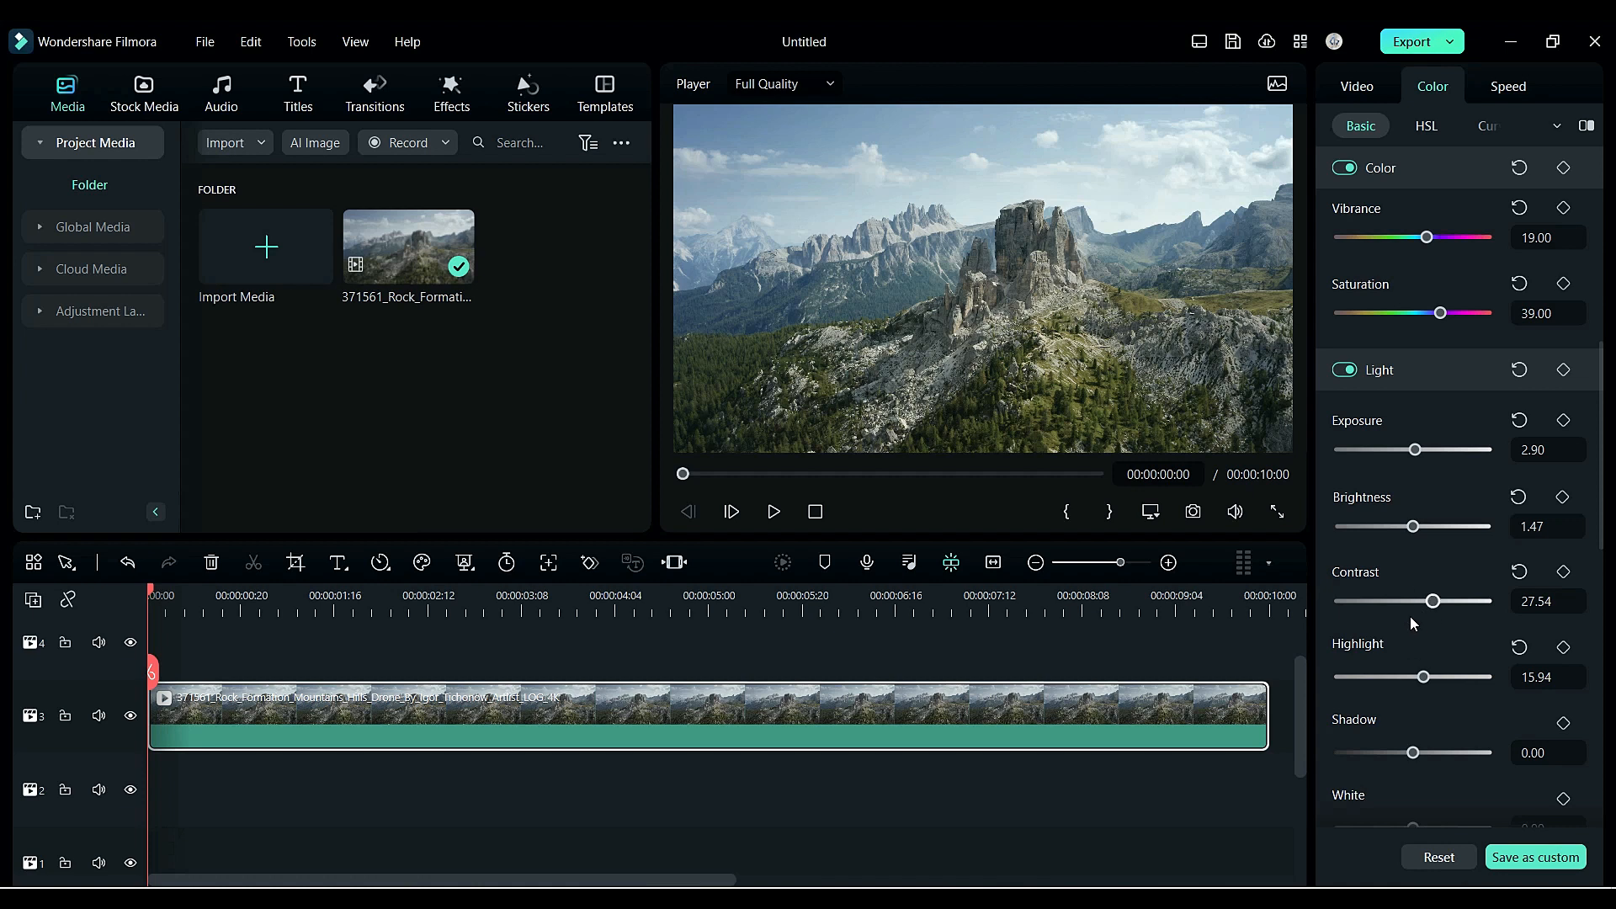
mouse_move(1423, 677)
mouse_down()
mouse_move(1447, 677)
mouse_move(1409, 682)
mouse_up()
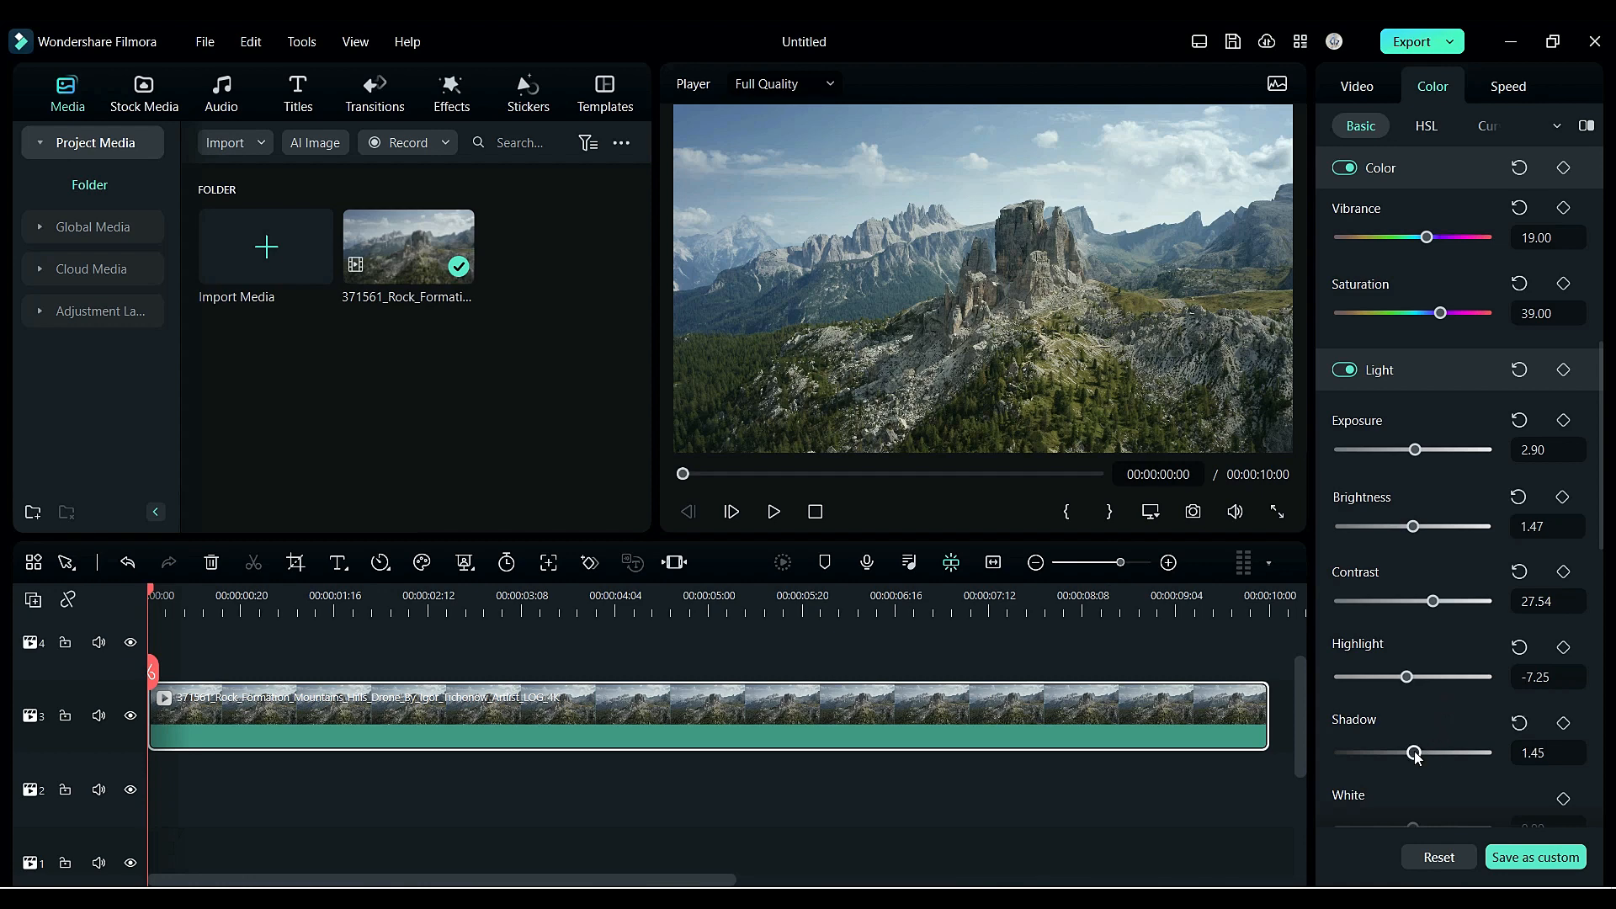
- Set Shadow to about -37, White to 39.13, and Black to -36.23
mouse_move(1416, 756)
mouse_down()
mouse_move(1462, 755)
mouse_move(1386, 758)
mouse_up()
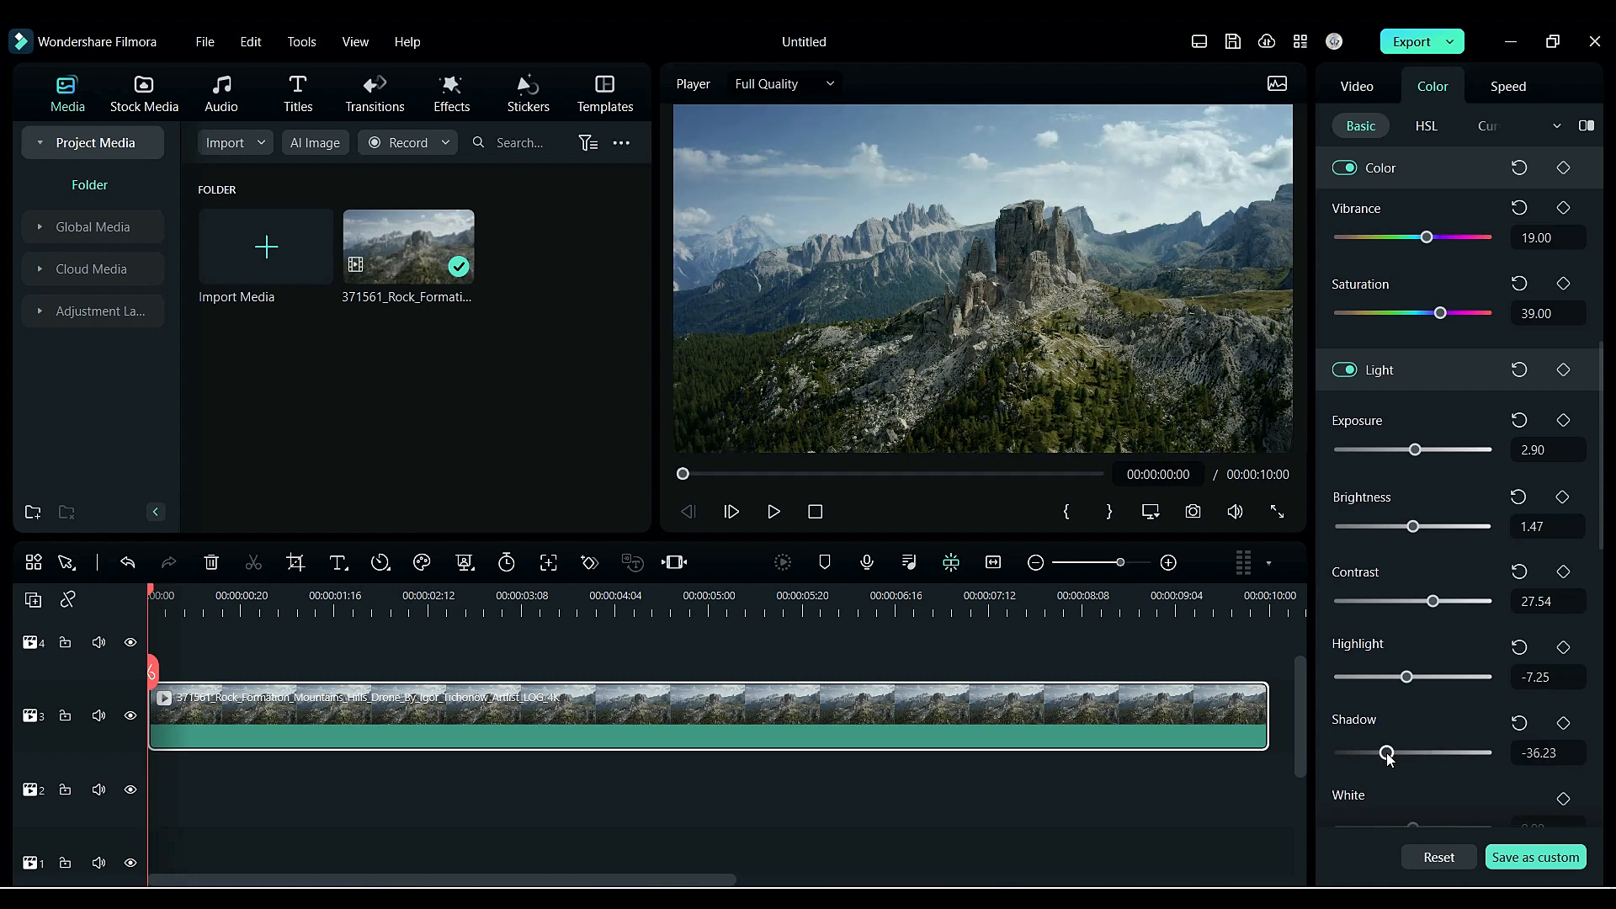
scroll(1456, 699, down, 3)
mouse_move(1413, 639)
mouse_down()
mouse_move(1397, 639)
mouse_move(1440, 639)
mouse_up()
click(1406, 714)
drag(1406, 715, 1387, 714)
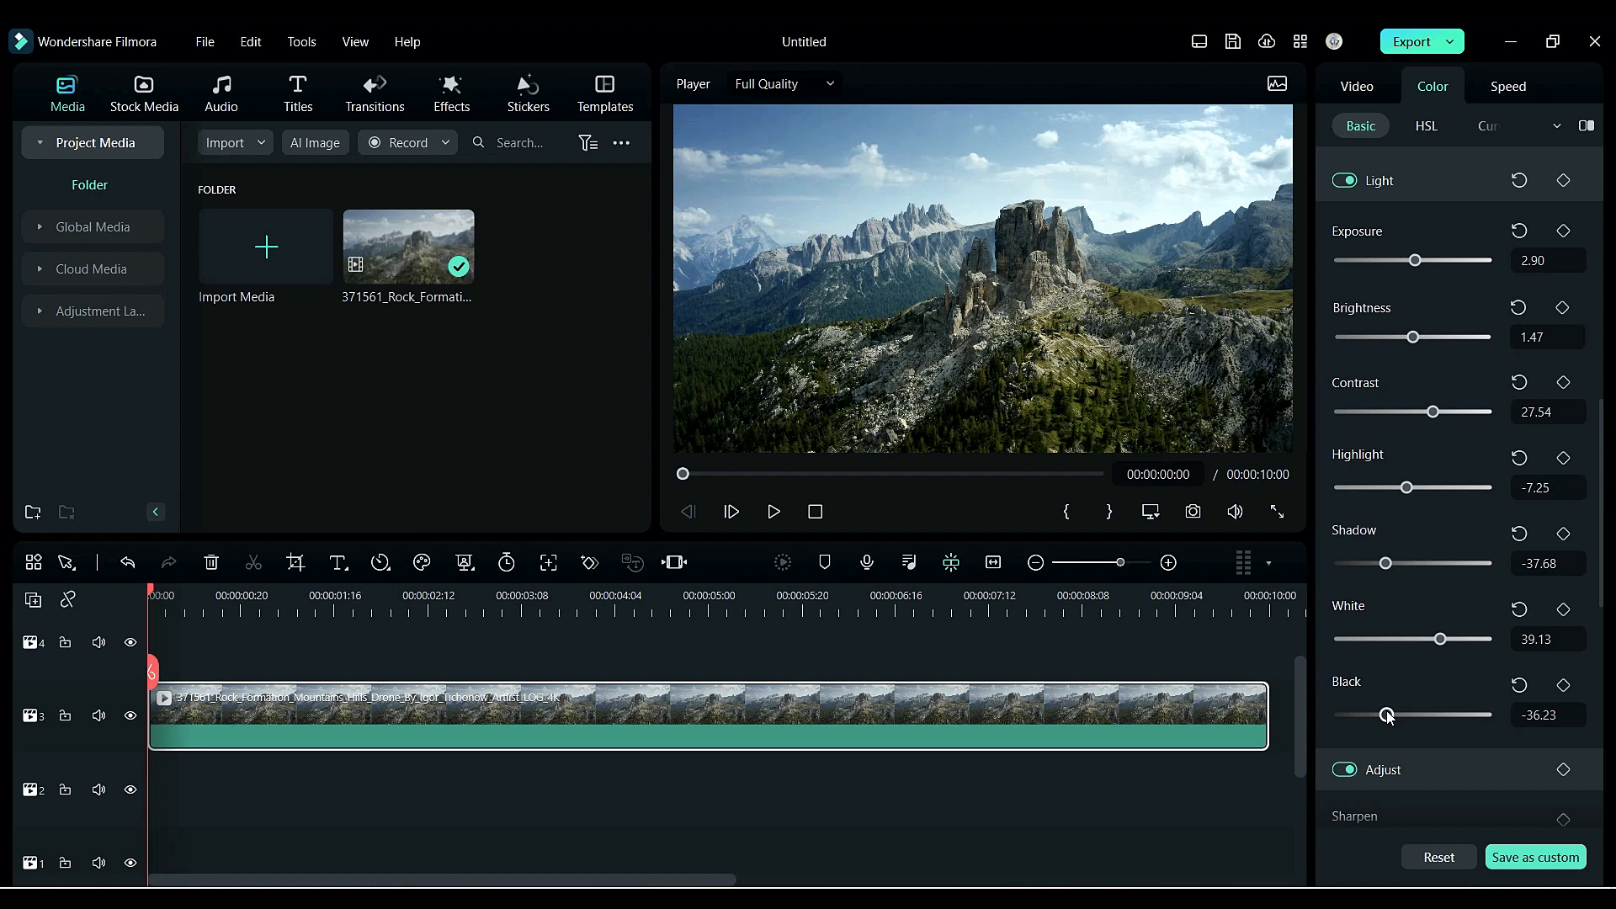
- In HSL, adjust the blue range to Hue 49.28, Saturation 31.88, and Luminance 47.83
click(1433, 128)
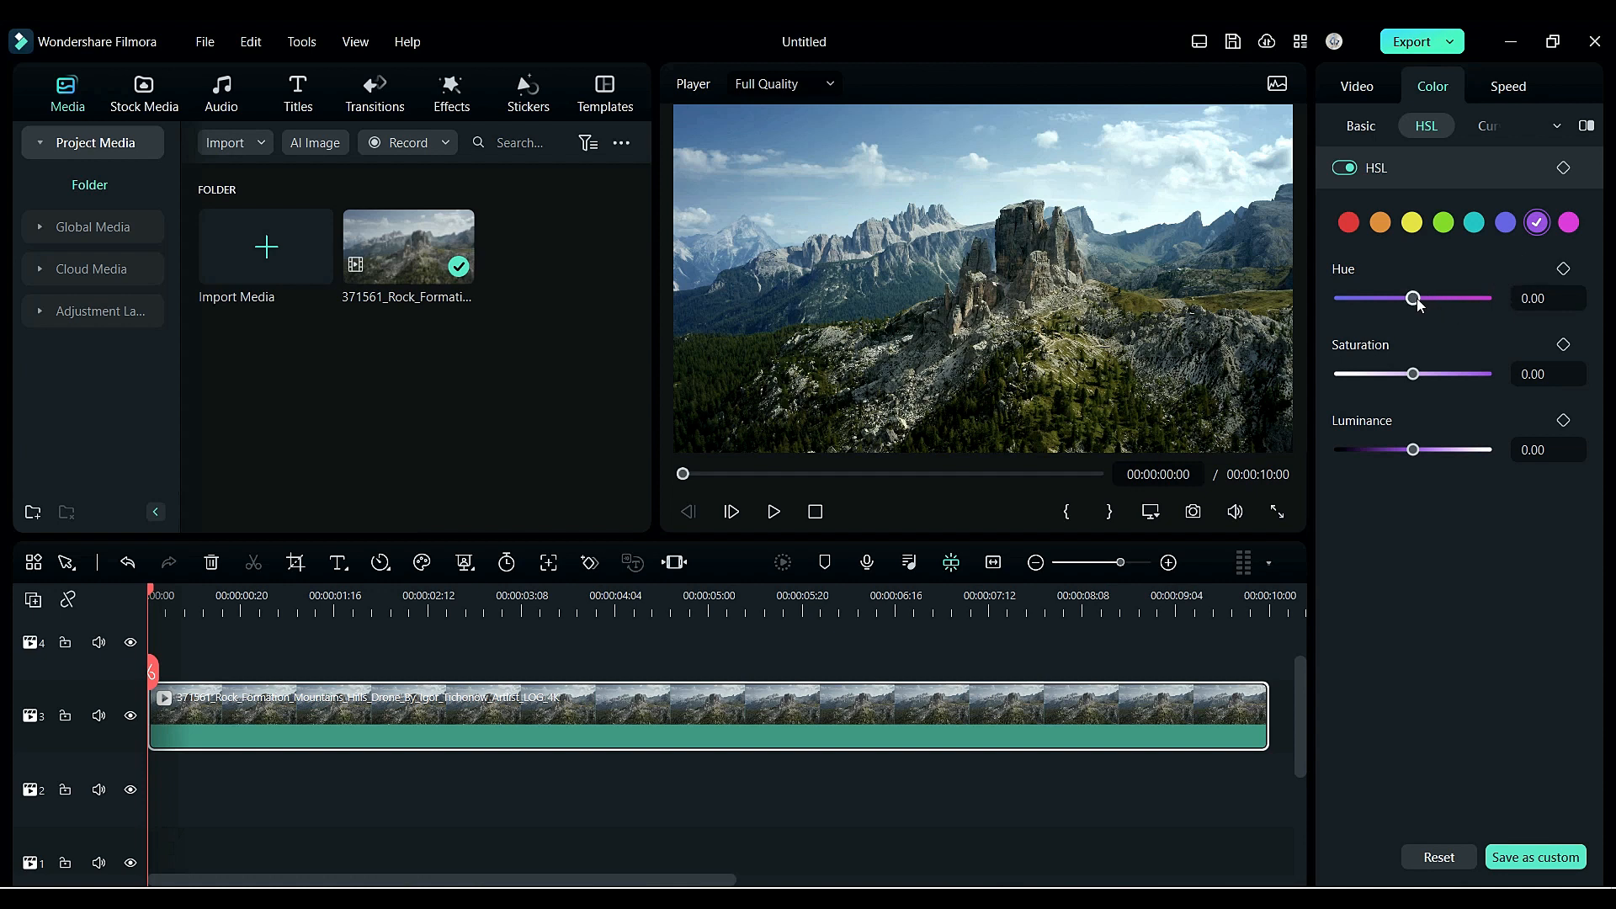
drag(1416, 301, 1415, 318)
click(1504, 223)
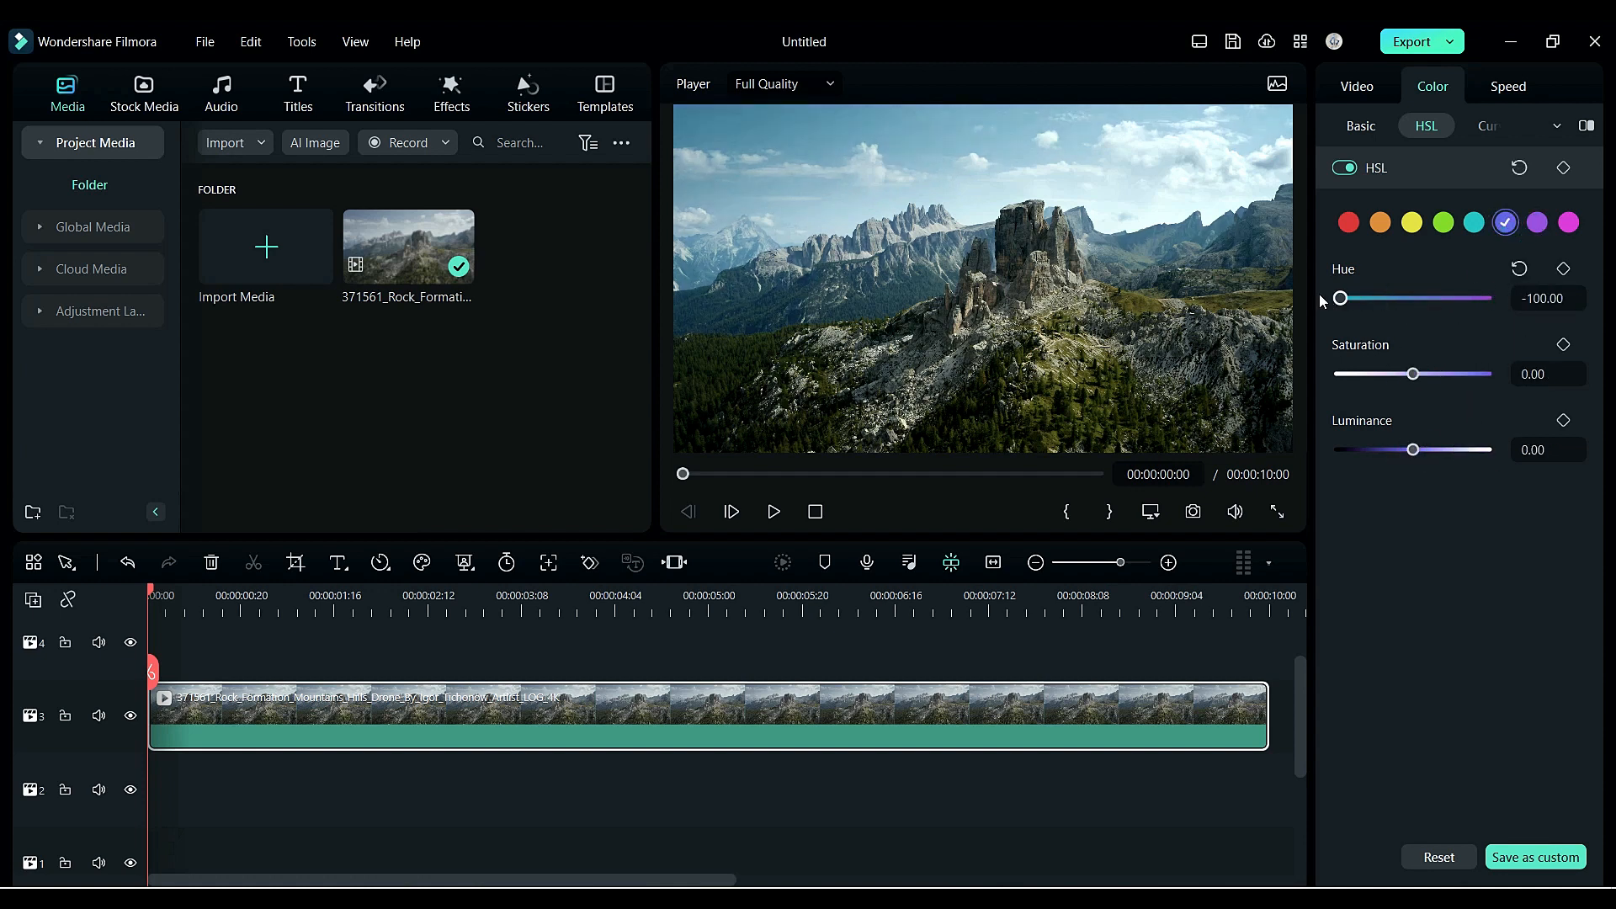
drag(1470, 381, 1437, 381)
drag(1413, 451, 1448, 459)
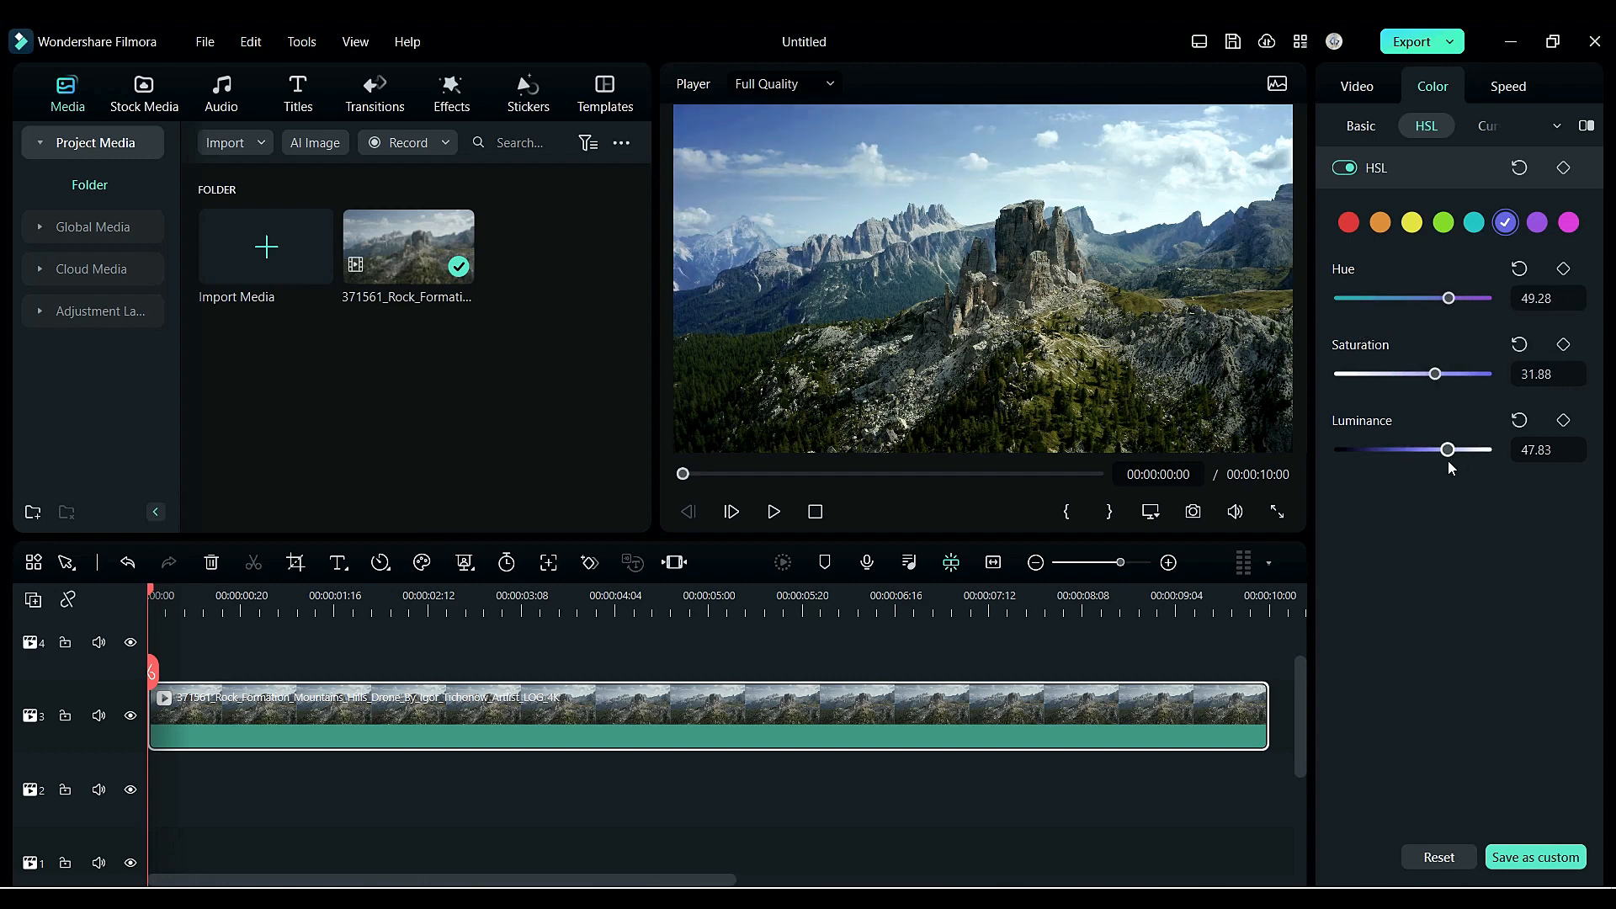
- Adjust the cyan range's hue, saturation and luminance in HSL
click(1473, 222)
mouse_move(1413, 299)
mouse_down()
mouse_move(1518, 315)
mouse_move(1405, 305)
mouse_up()
drag(1414, 375, 1433, 381)
drag(1413, 450, 1399, 454)
- Nudge the green hue and set the yellow range's Saturation to 10.14 and Luminance to 55.07
click(1443, 222)
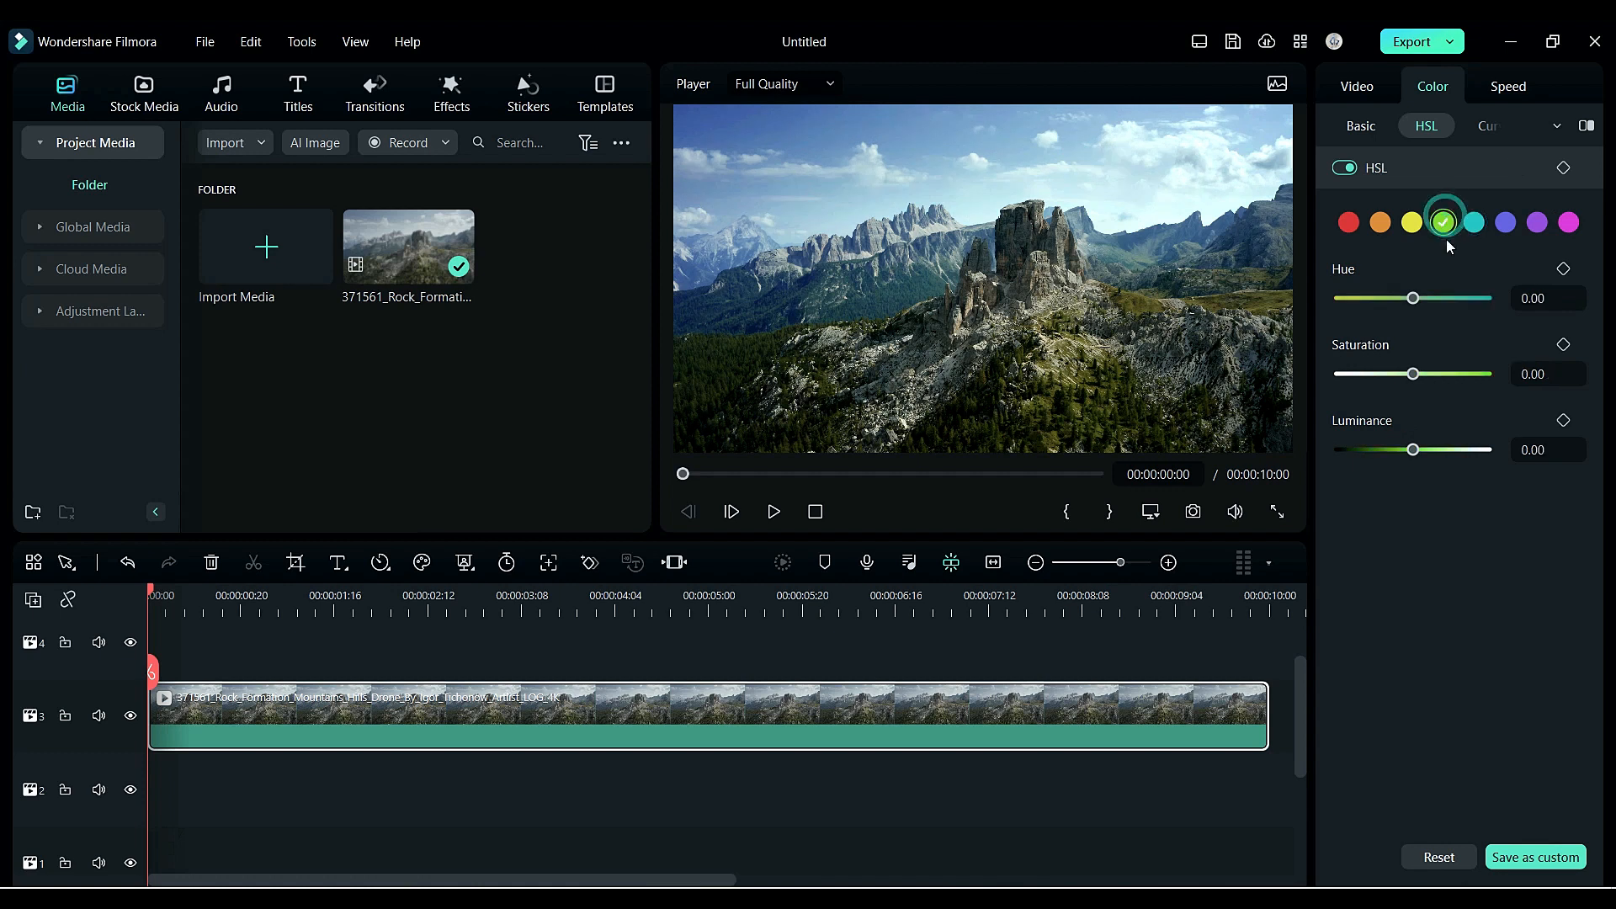
mouse_move(1413, 298)
mouse_down()
mouse_move(1310, 296)
mouse_move(1431, 320)
mouse_move(1416, 311)
mouse_up()
click(1411, 222)
drag(1413, 373, 1419, 376)
drag(1413, 449, 1450, 451)
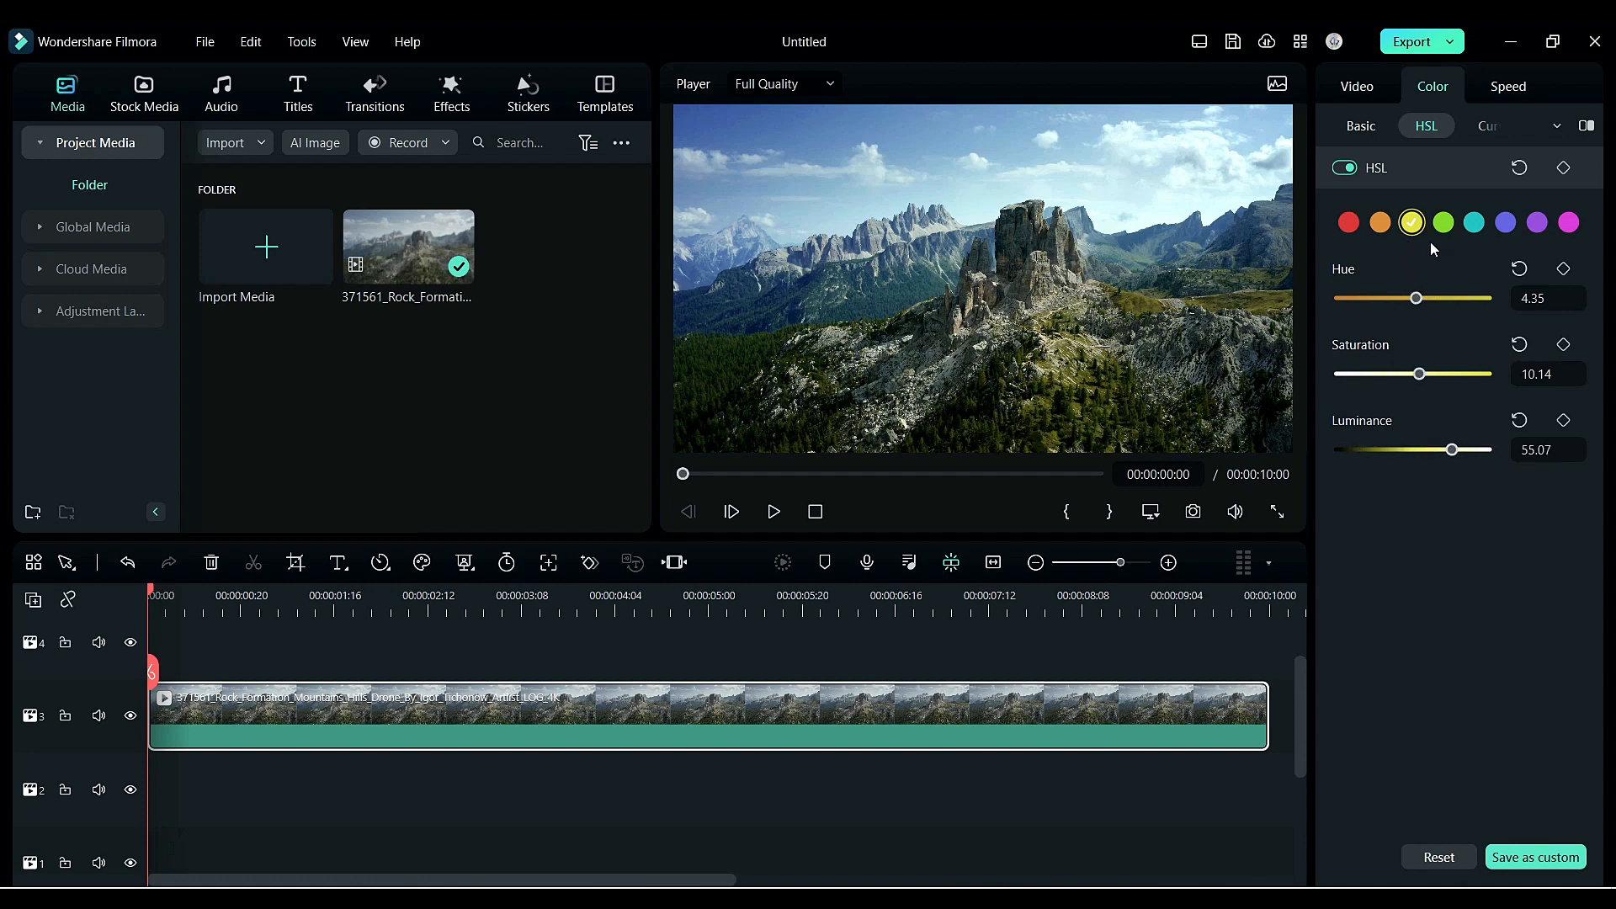
click(1380, 222)
drag(1413, 298, 1476, 301)
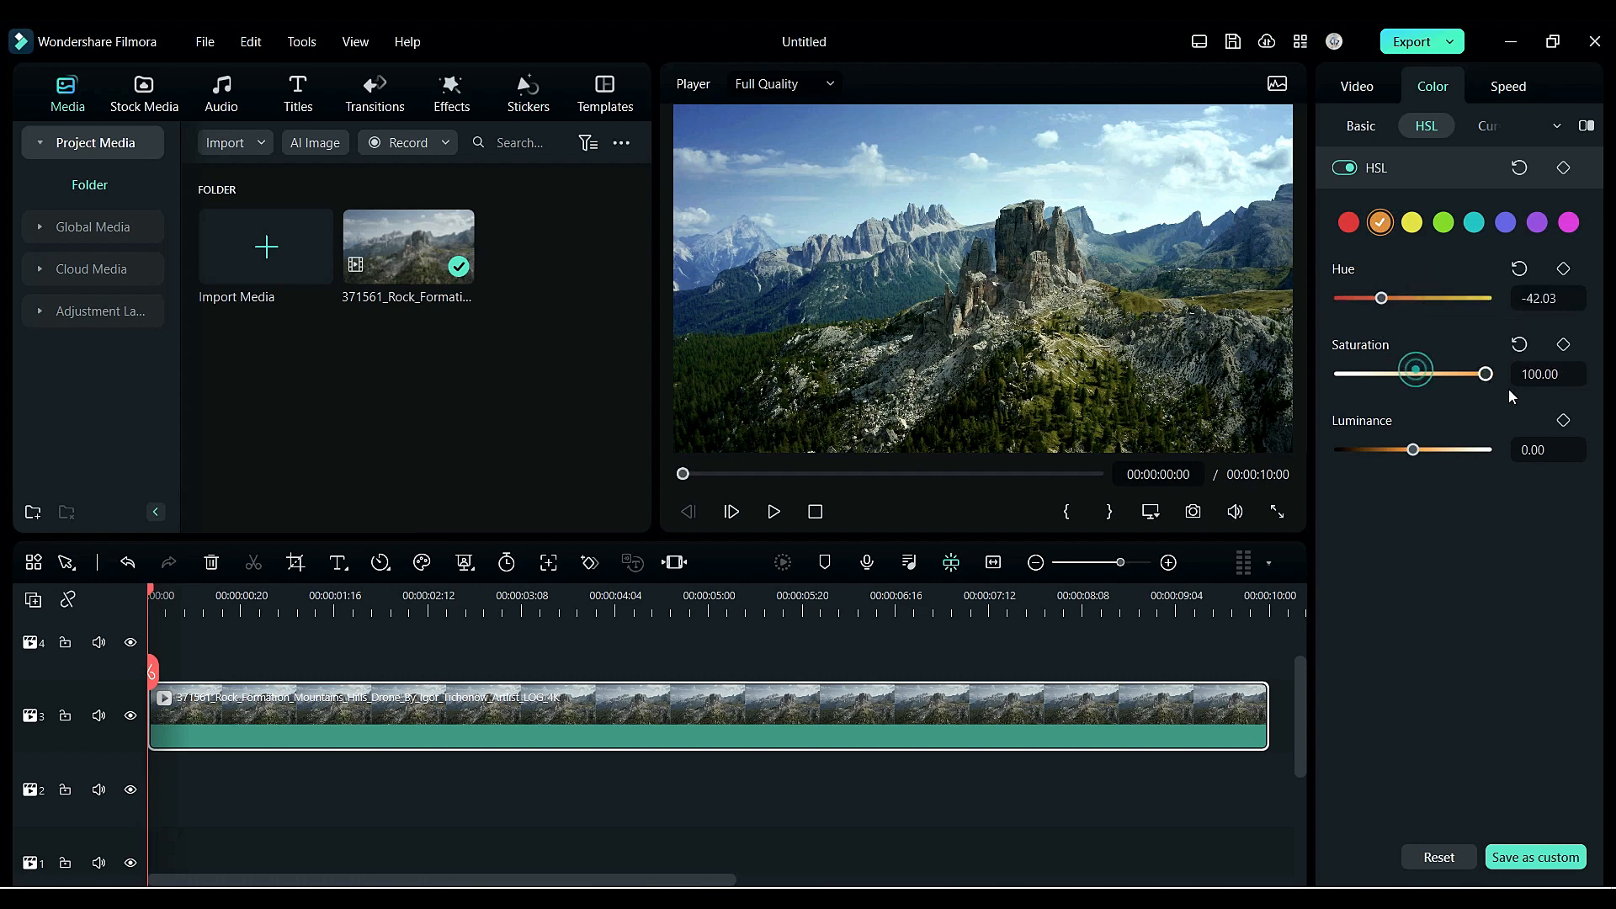
click(1518, 345)
click(1519, 268)
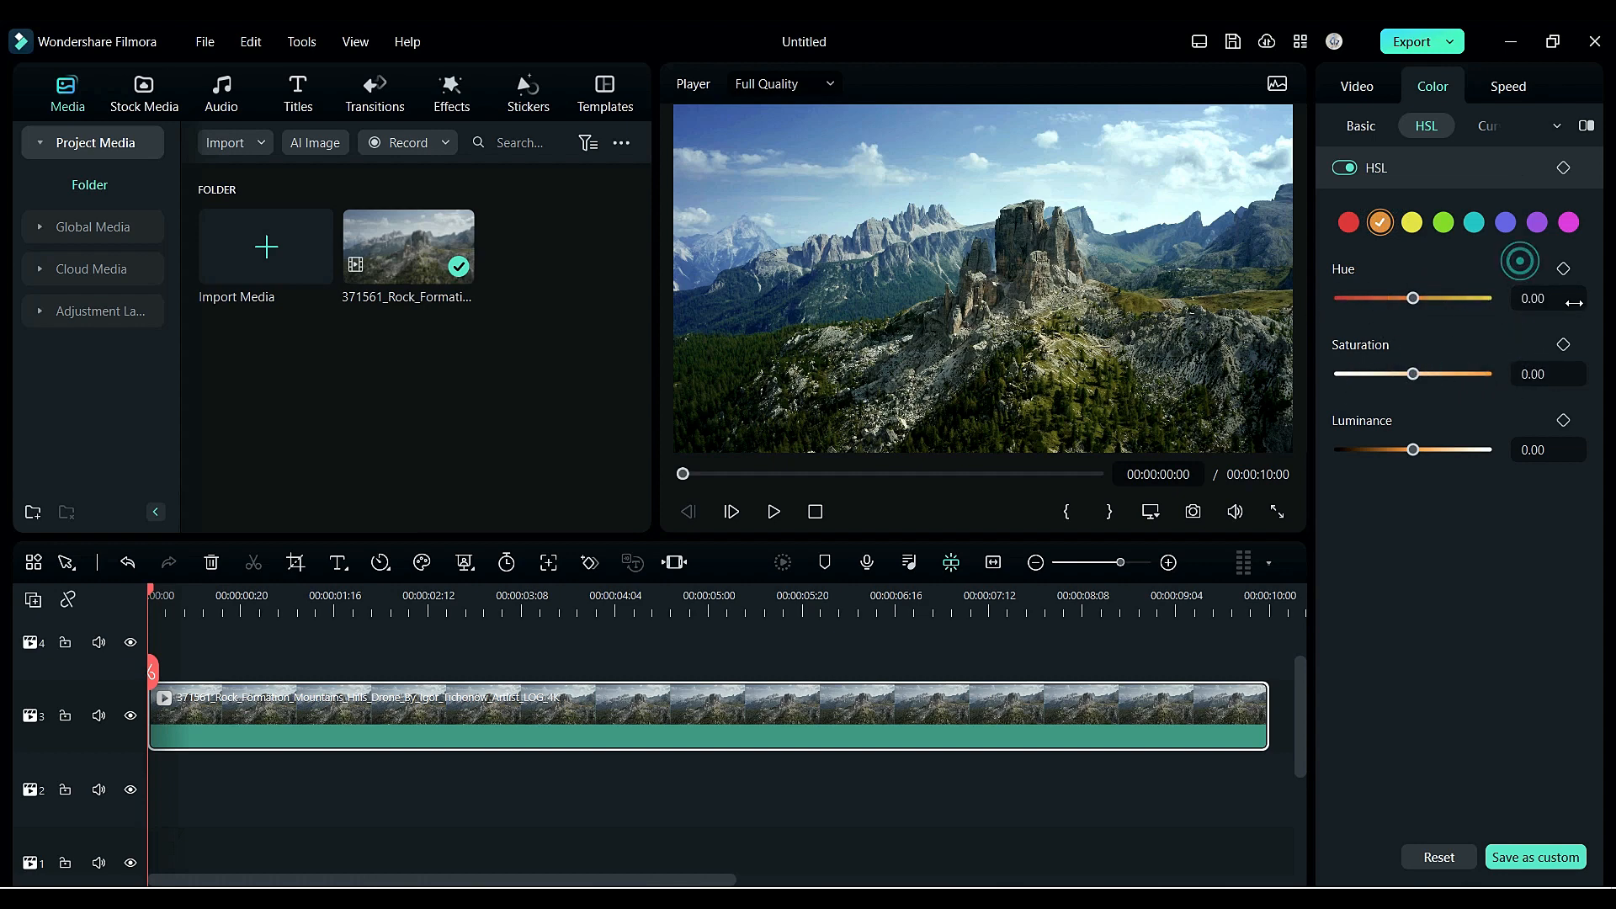
- Open Curves and try reshaping the luminance curve with midtone points, then reset it
click(1477, 128)
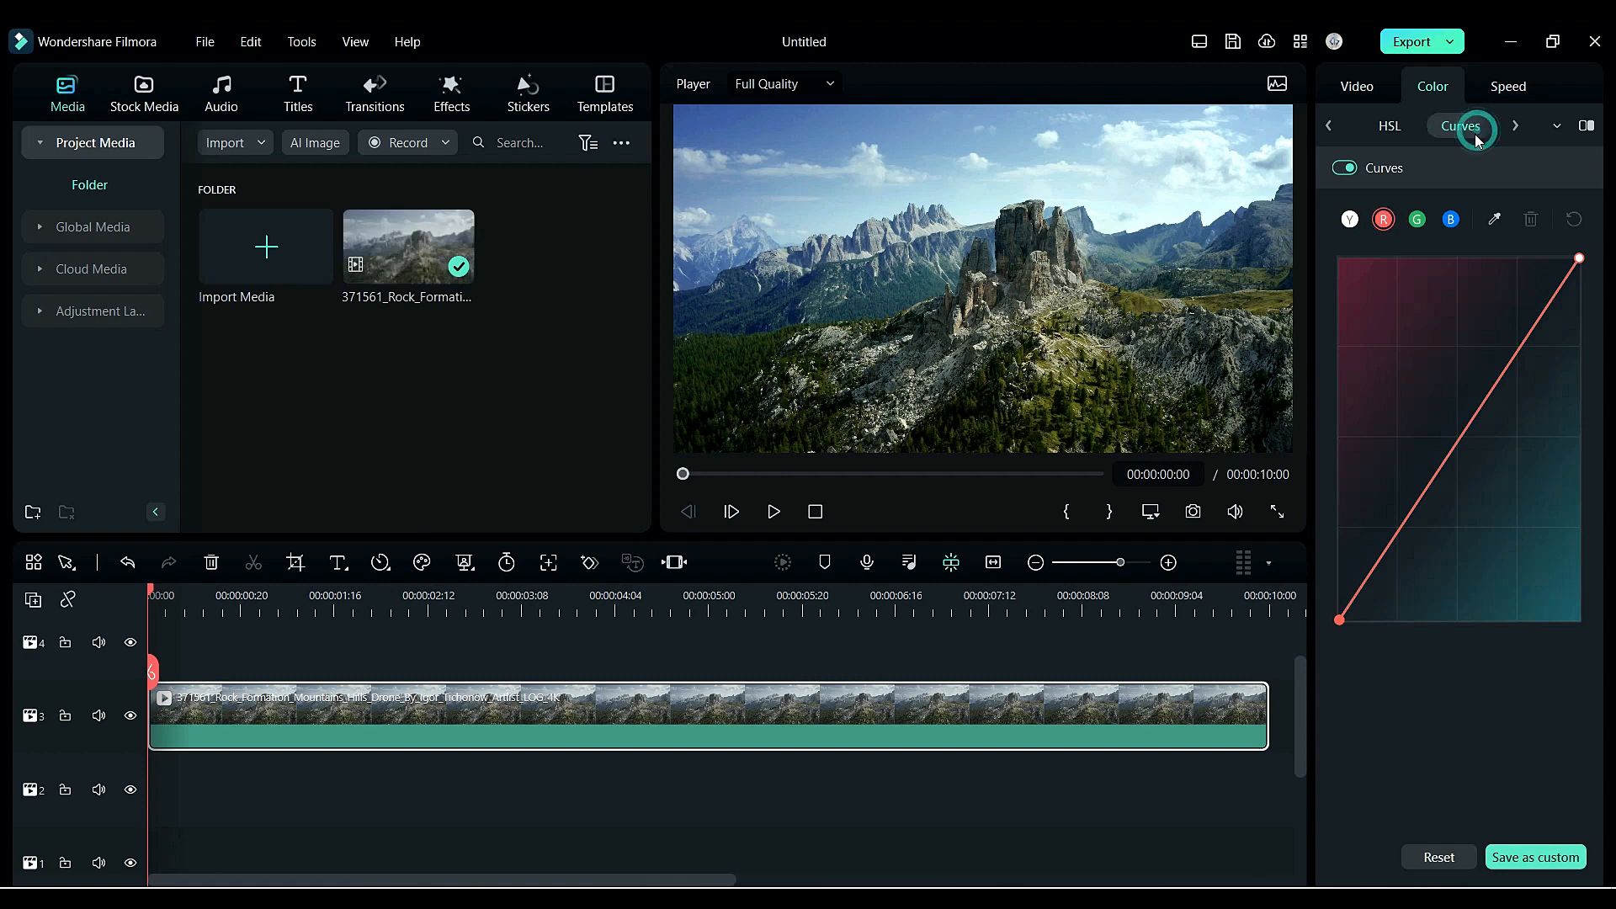
click(1351, 220)
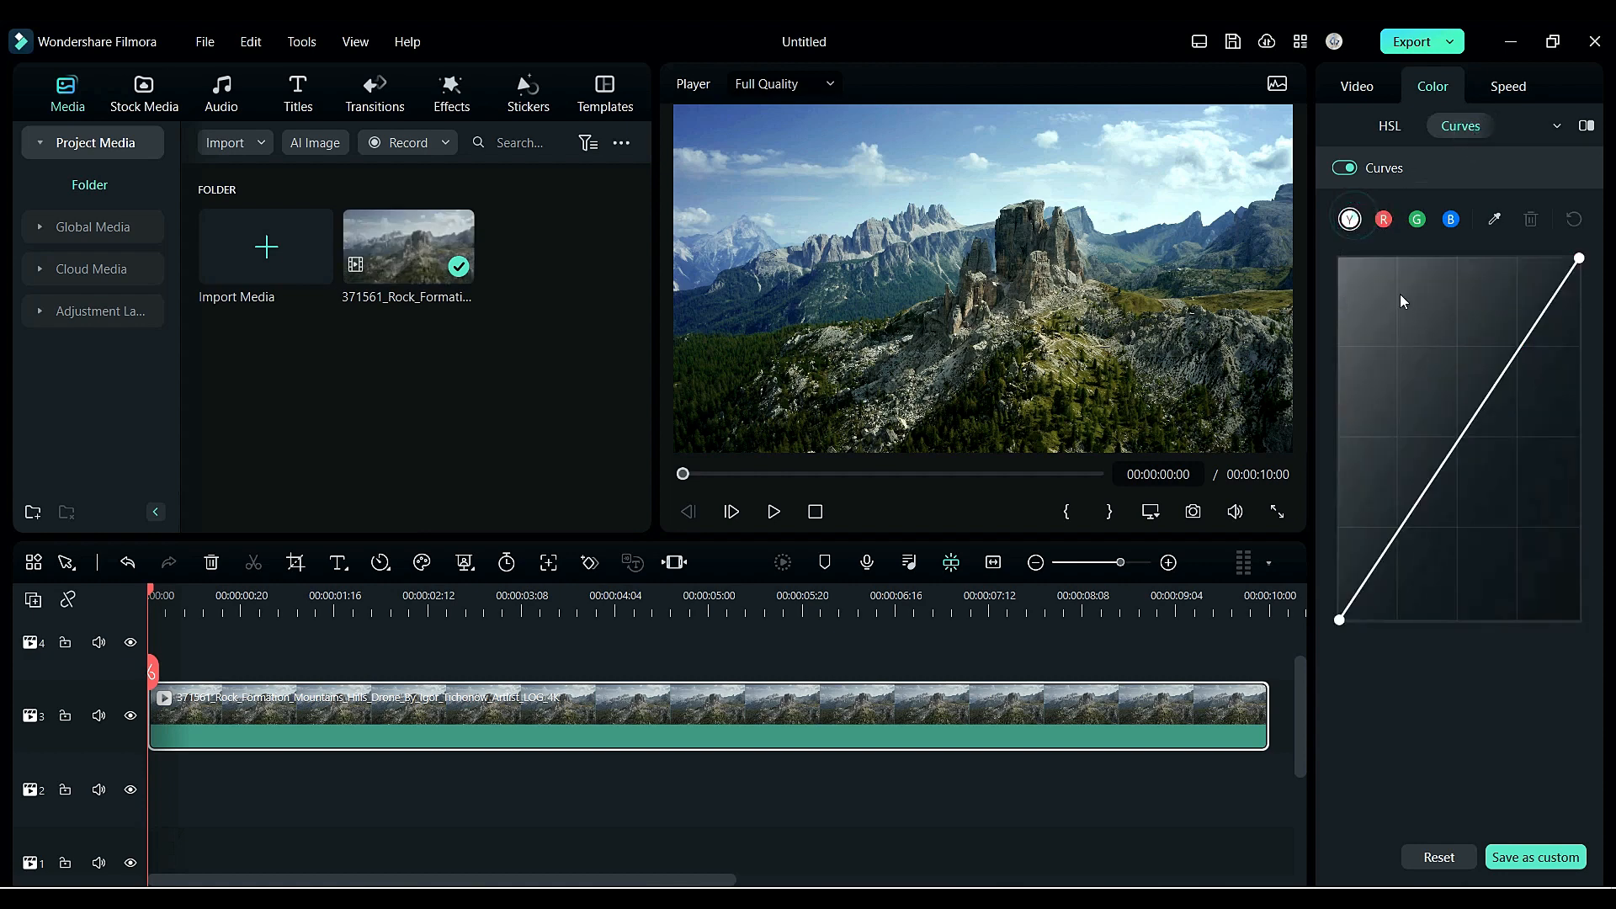
mouse_move(1465, 430)
mouse_down()
mouse_move(1431, 387)
mouse_move(1511, 482)
mouse_move(1462, 430)
mouse_up()
mouse_move(1583, 264)
mouse_down()
mouse_move(1540, 259)
mouse_move(1579, 263)
mouse_up()
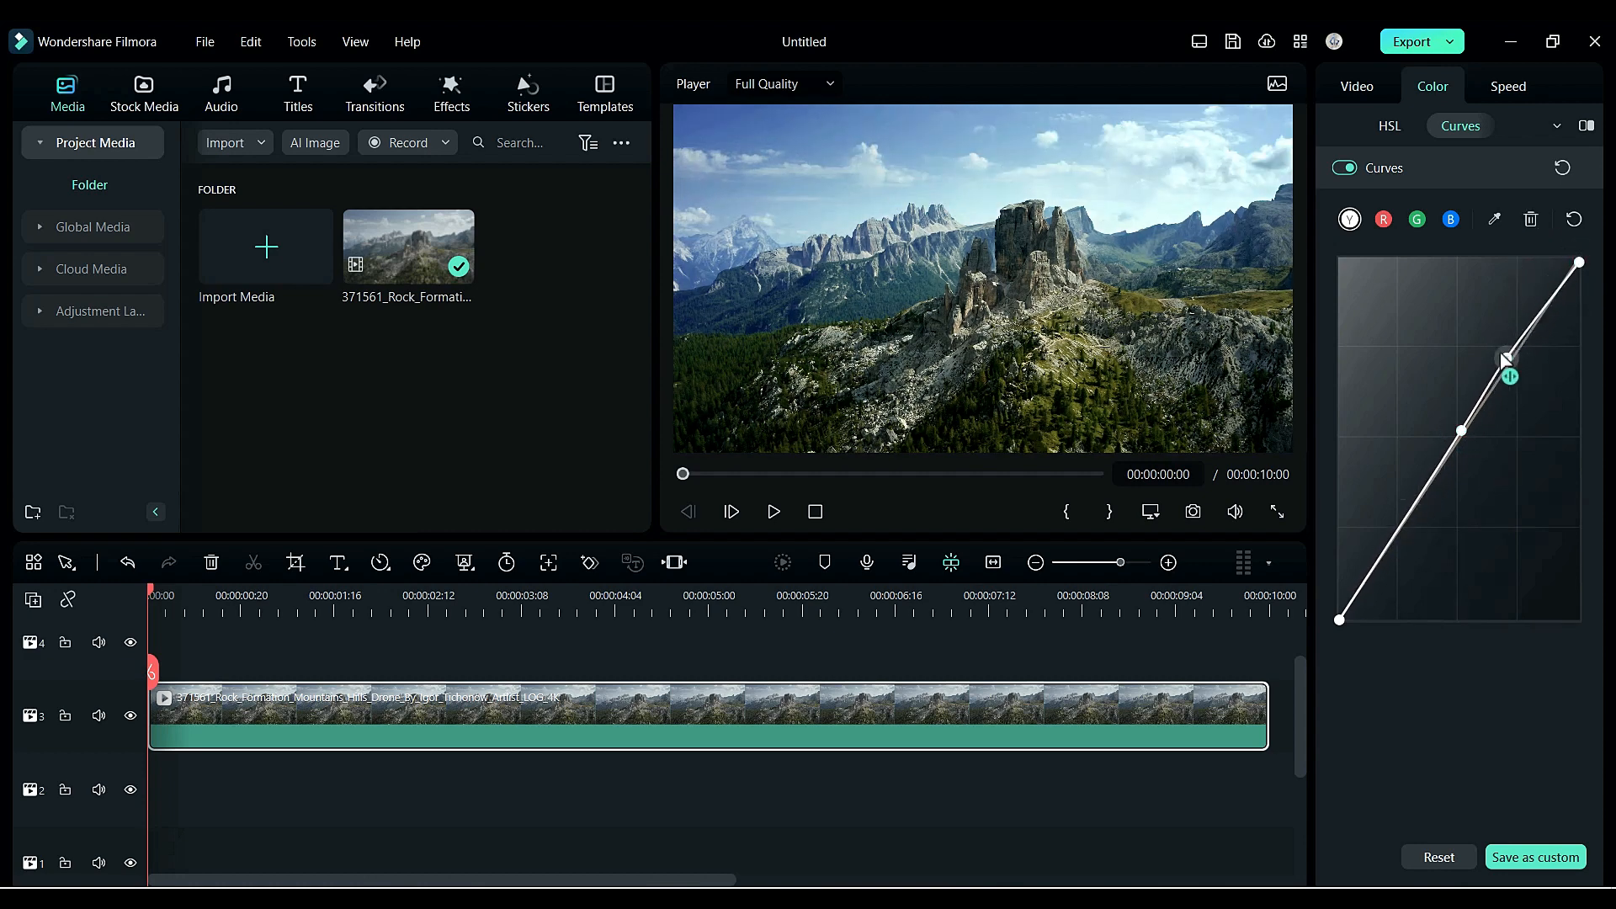
drag(1509, 362, 1483, 336)
mouse_move(1408, 514)
mouse_down()
mouse_move(1463, 559)
mouse_move(1401, 499)
mouse_up()
click(1574, 219)
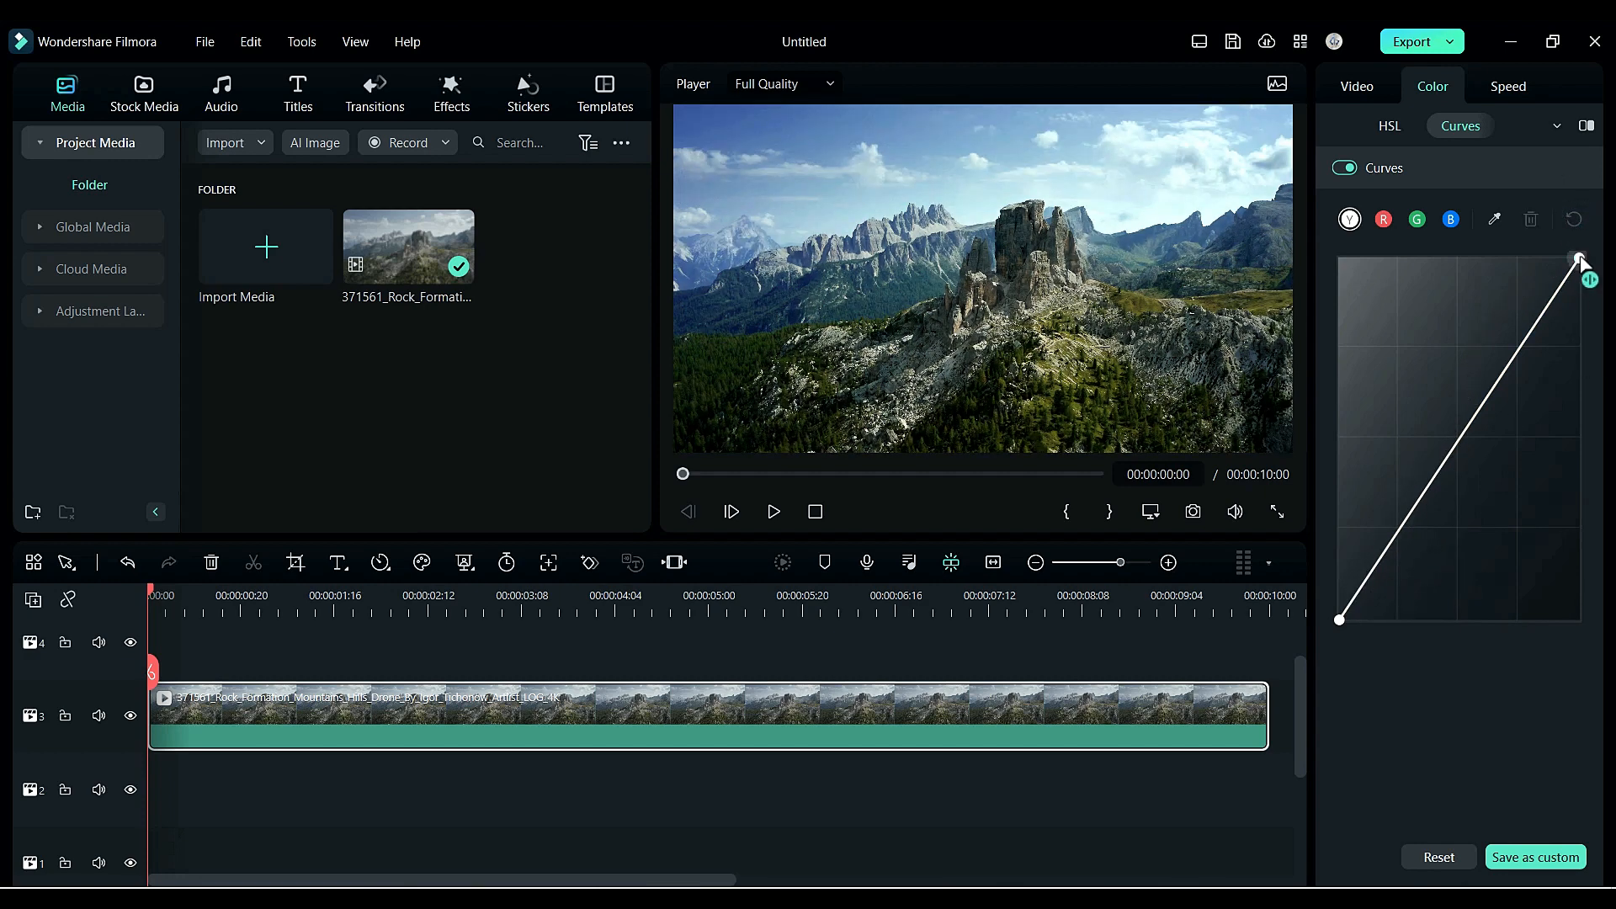
- Pull the luminance curve's white point down and shift its black point slightly right
drag(1579, 259, 1584, 285)
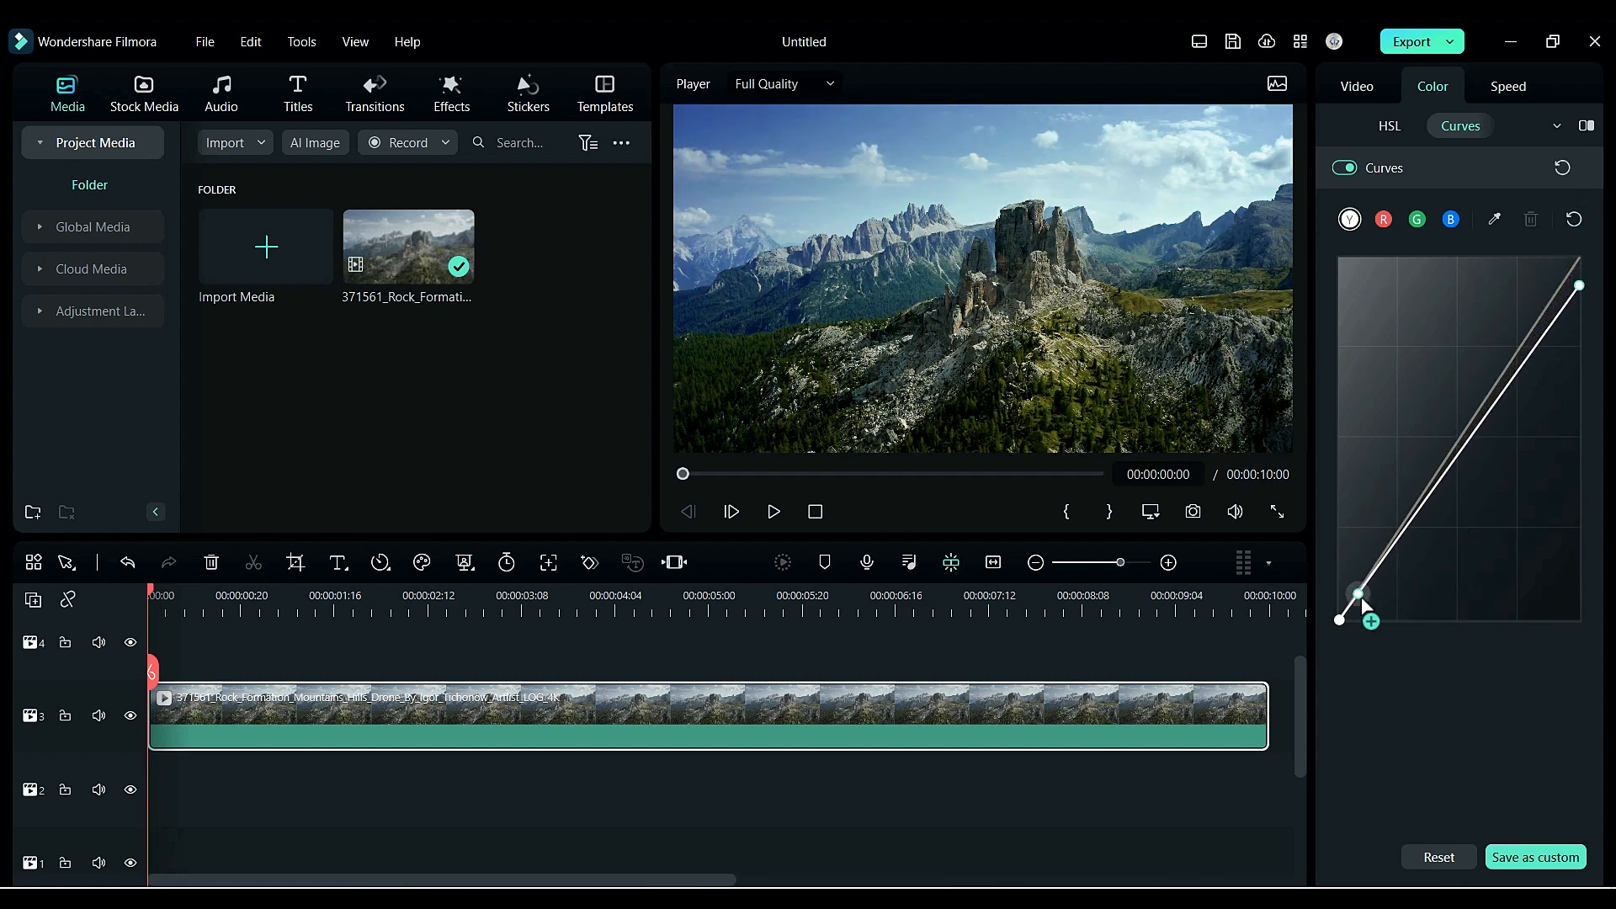
drag(1340, 620, 1350, 619)
- Adjust the red curve's white and black endpoints slightly
click(1384, 220)
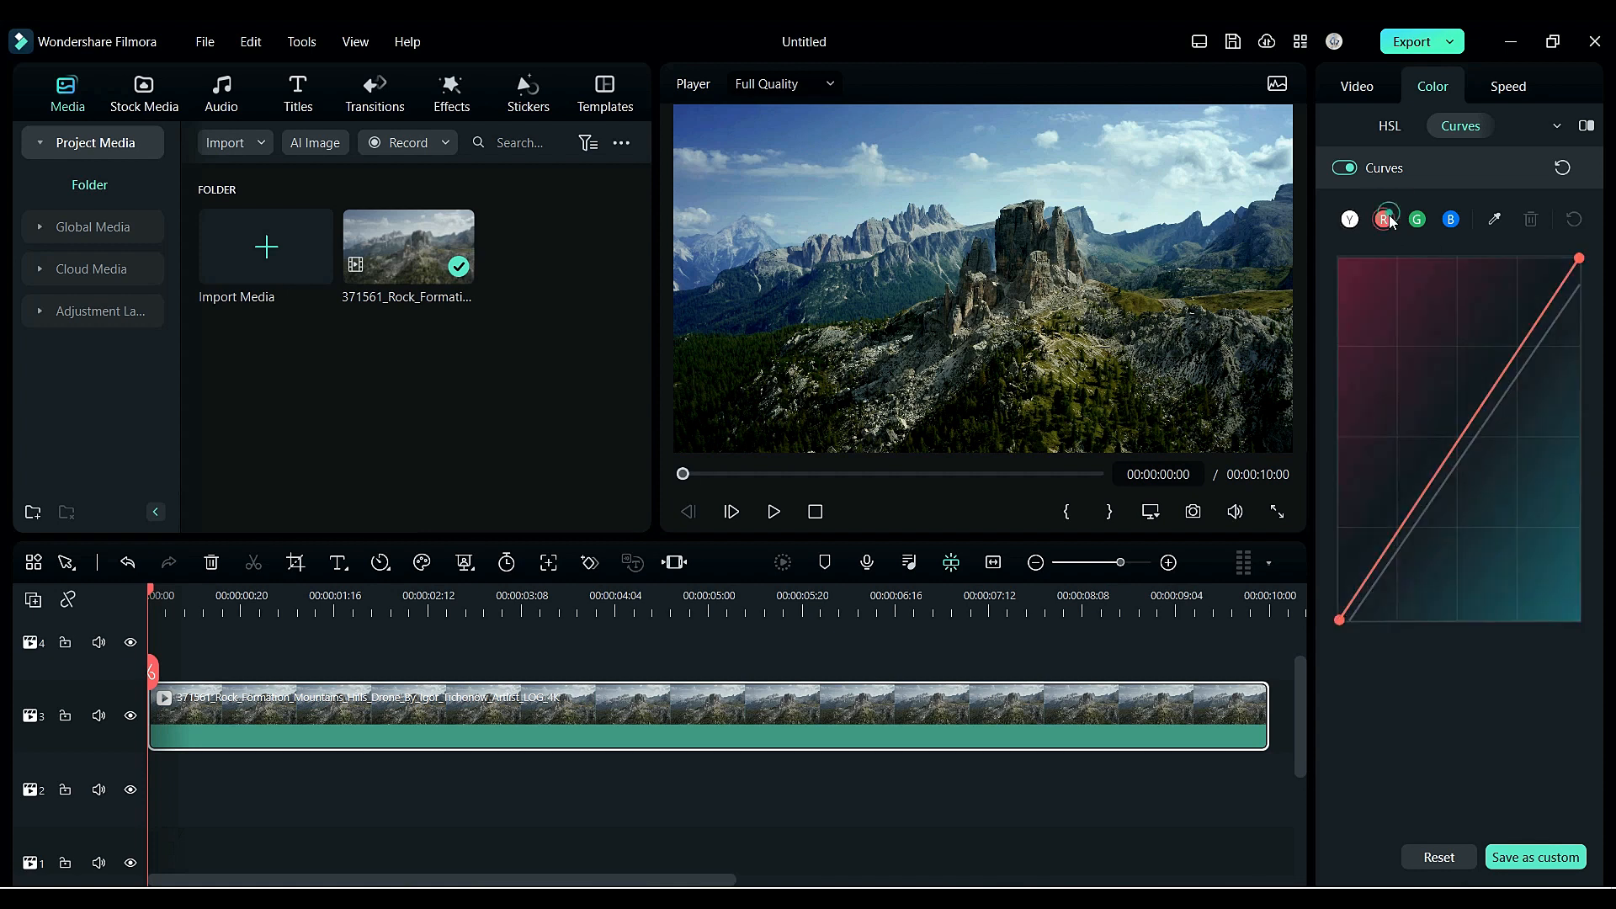
drag(1579, 258, 1580, 280)
mouse_move(1338, 621)
mouse_down()
mouse_move(1352, 623)
mouse_move(1332, 610)
mouse_up()
drag(1578, 277, 1579, 268)
- Nudge the green curve's black point slightly right
click(1417, 220)
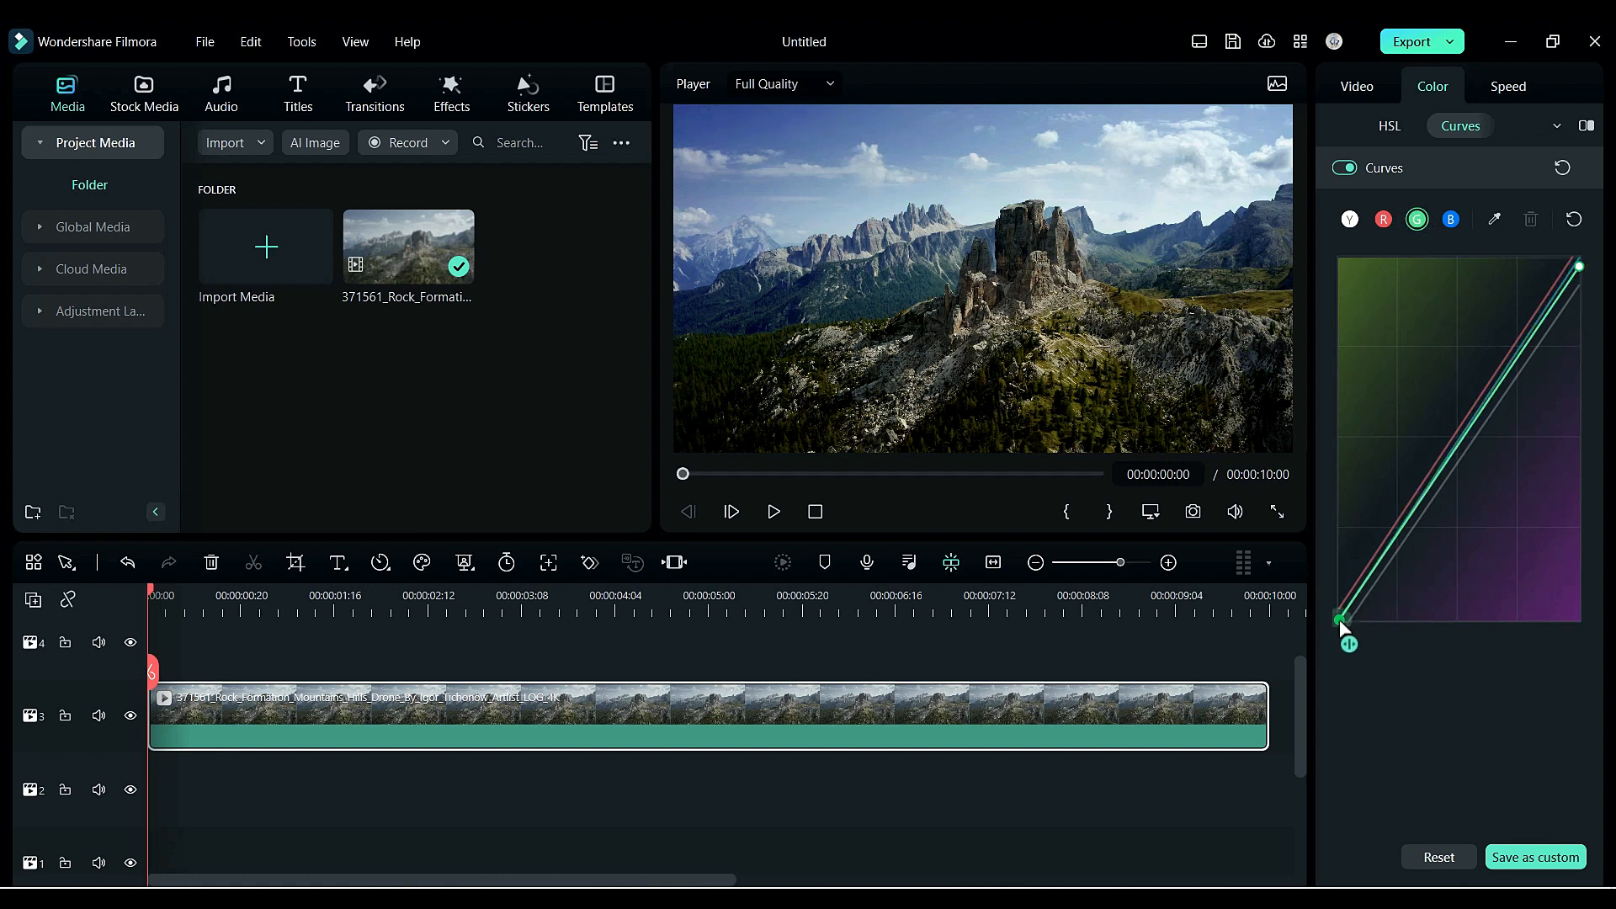
drag(1340, 620, 1342, 621)
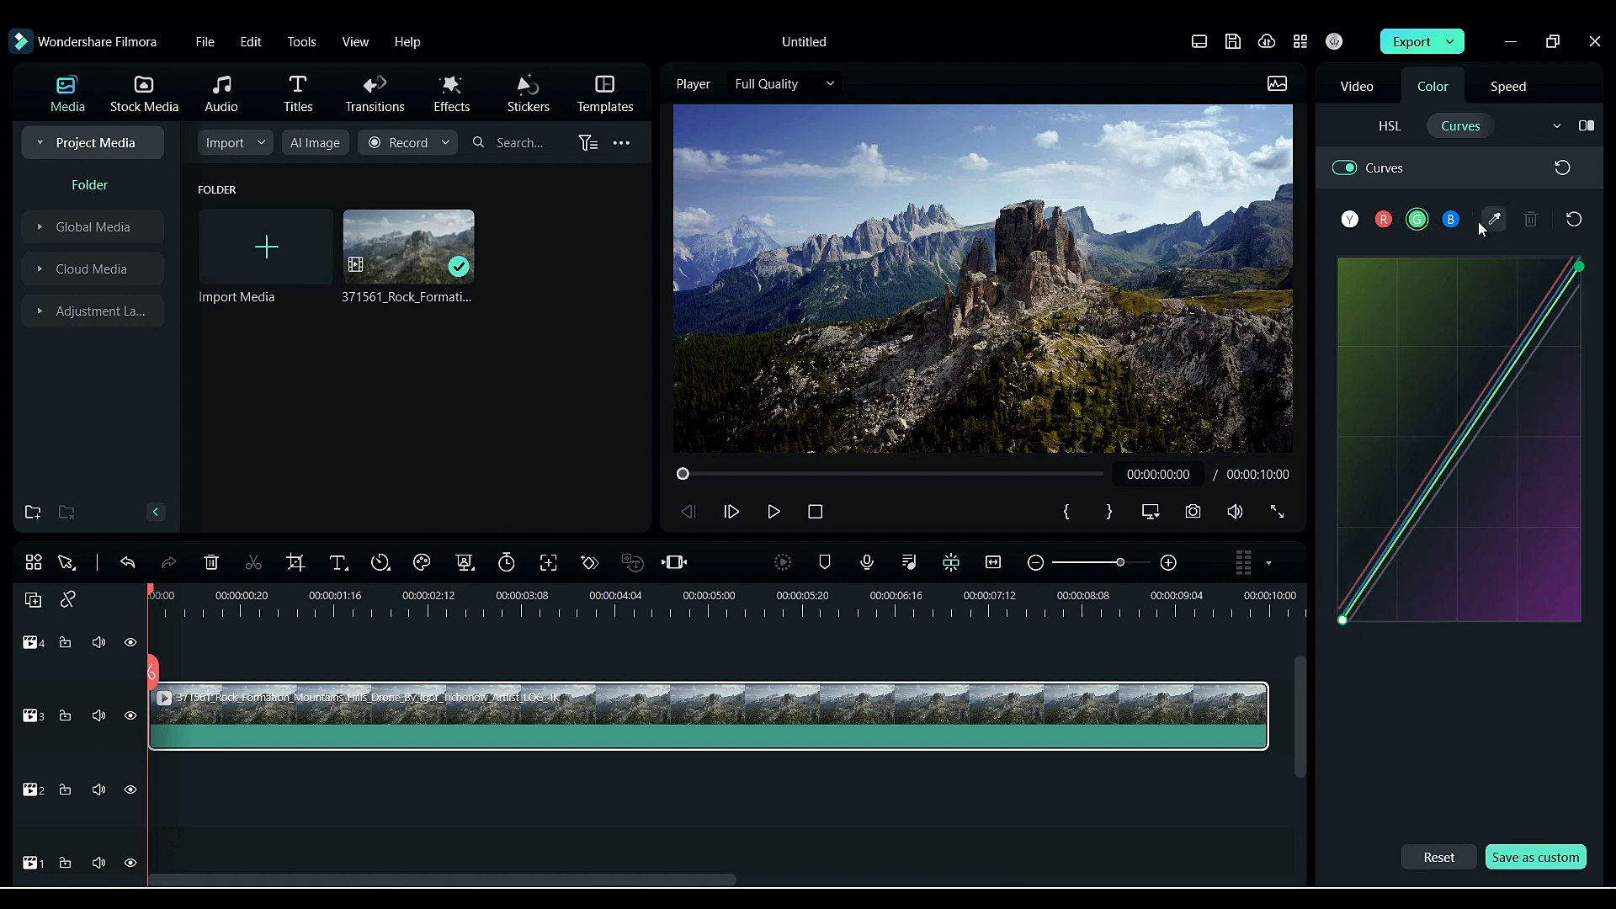
- Reshape the blue curve, moving its white point left and its black point slightly right
click(1450, 220)
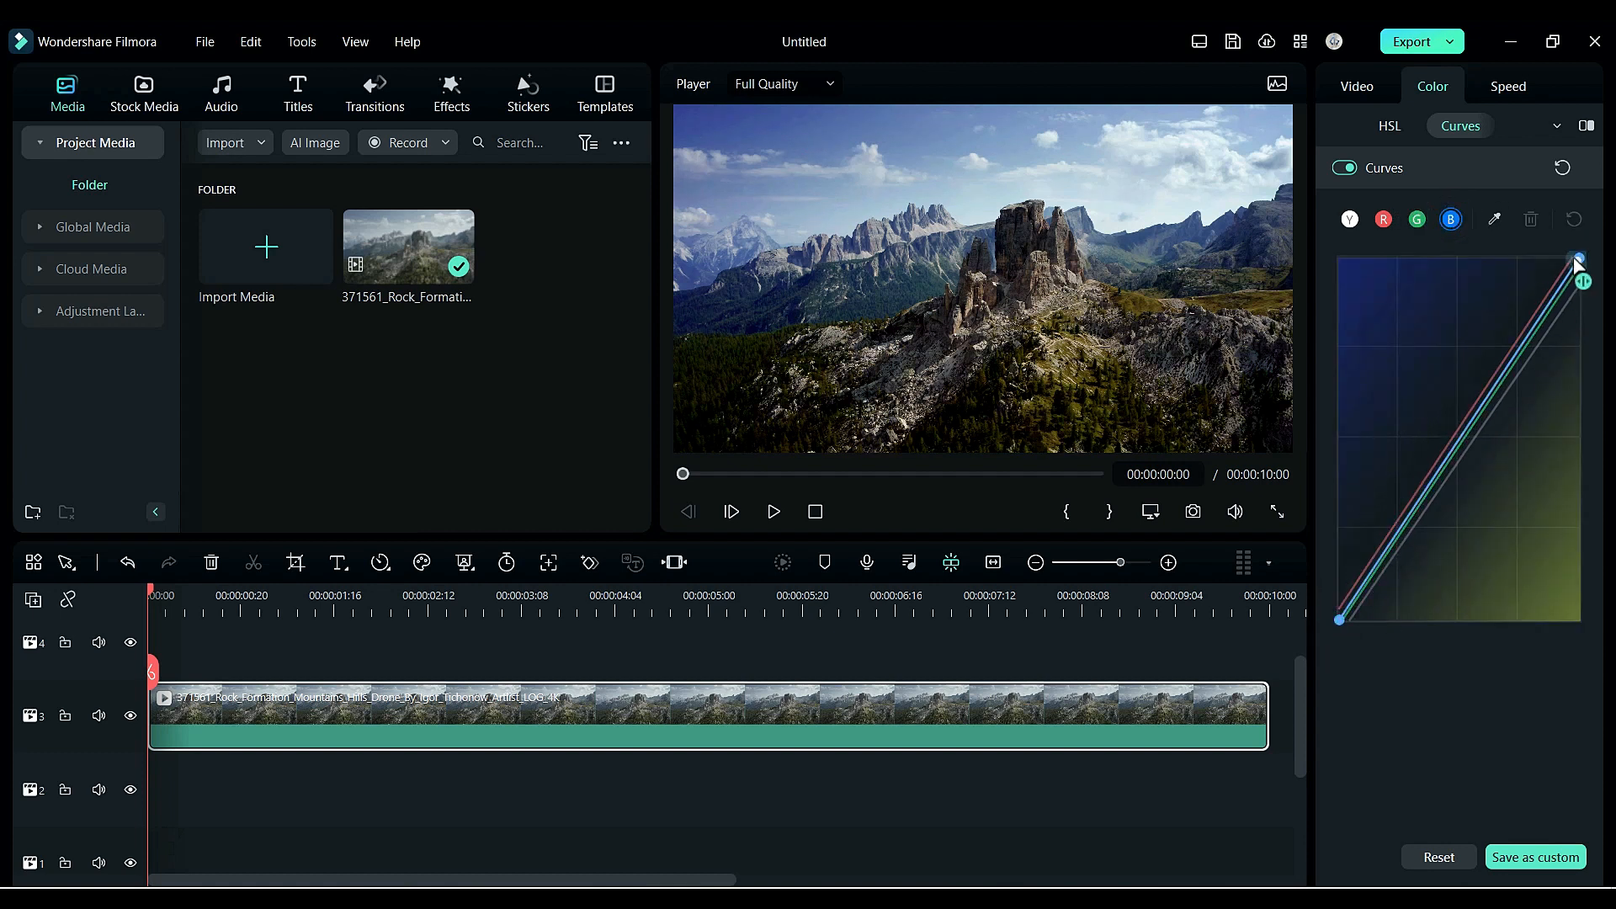
drag(1577, 266, 1579, 326)
drag(1339, 620, 1381, 629)
click(1576, 213)
drag(1580, 259, 1562, 257)
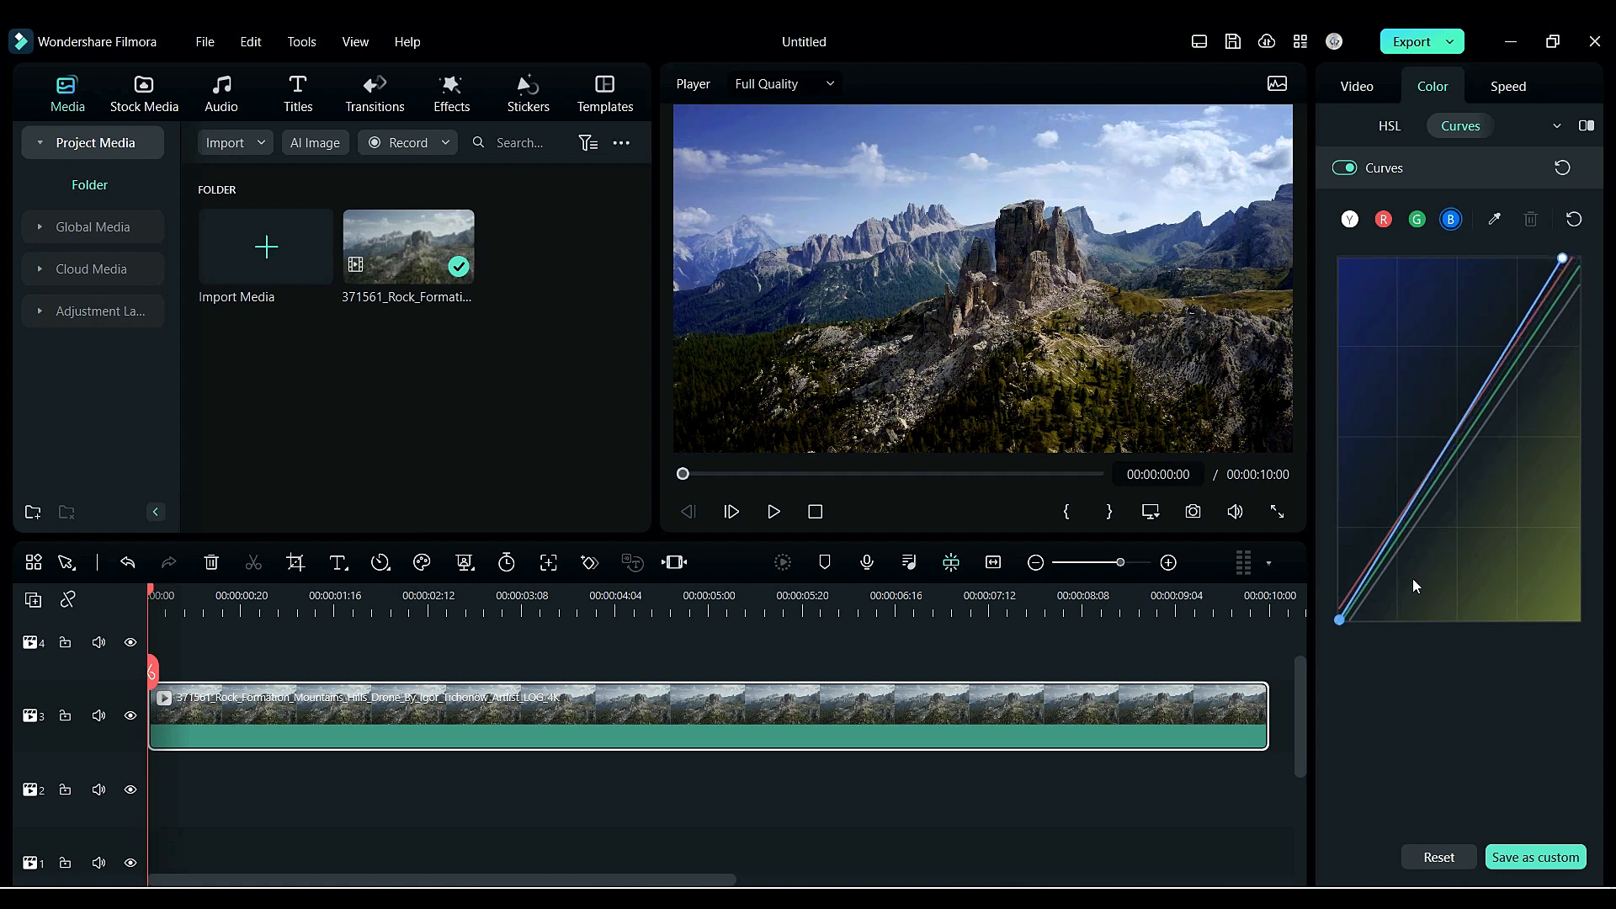
drag(1344, 623, 1356, 626)
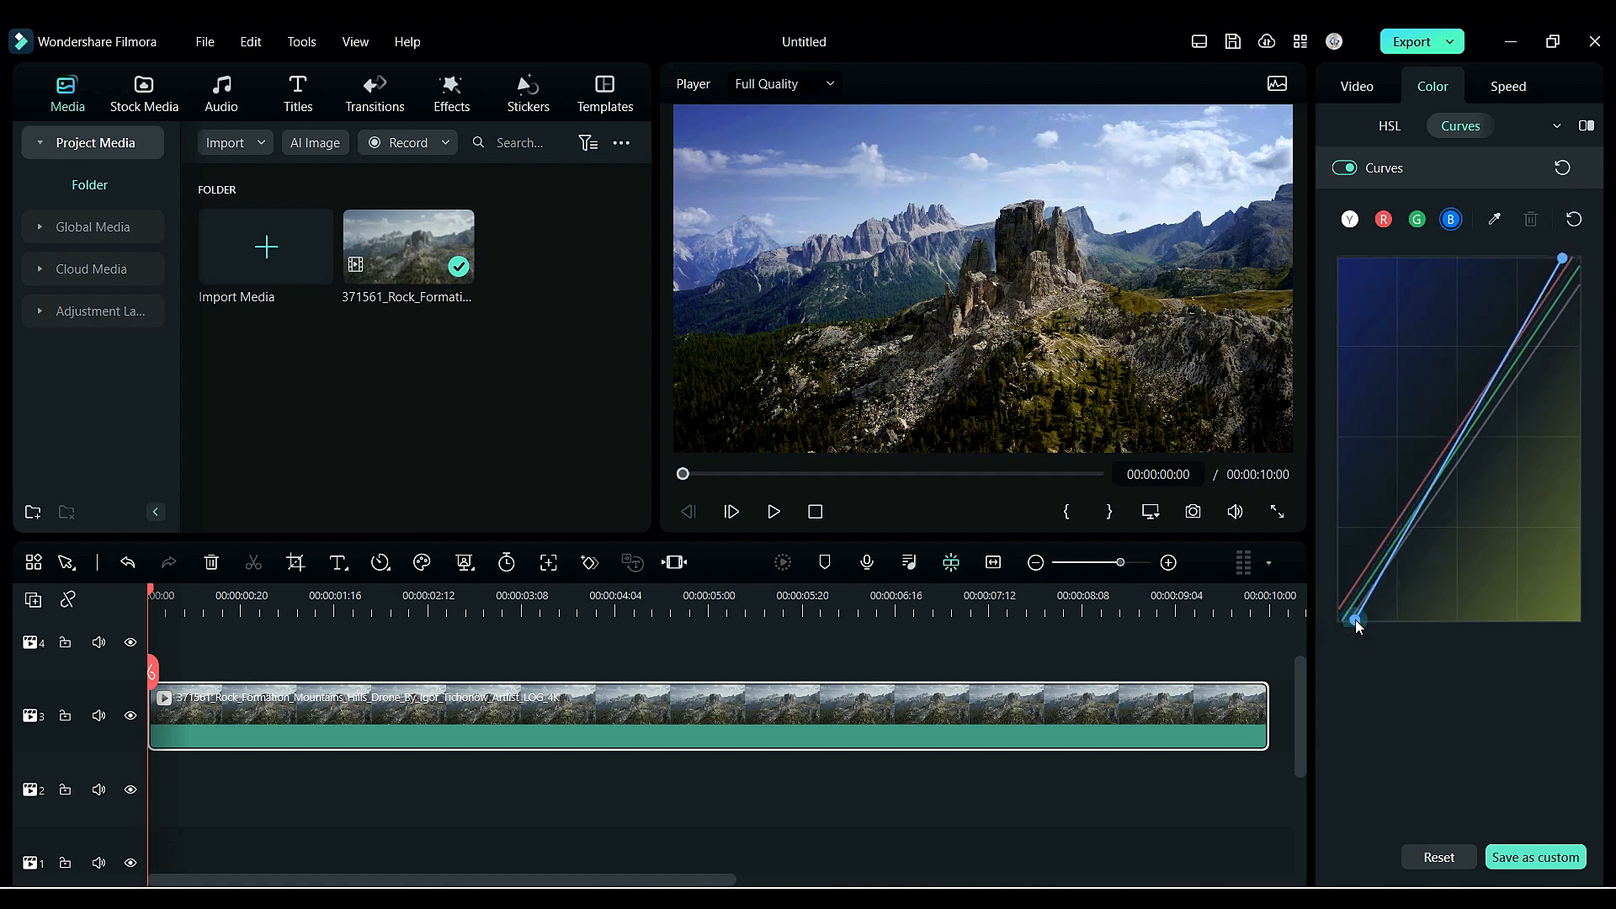
- Return to the basic color settings and raise the clip's Sharpen to about 21.74
click(1330, 125)
click(1356, 130)
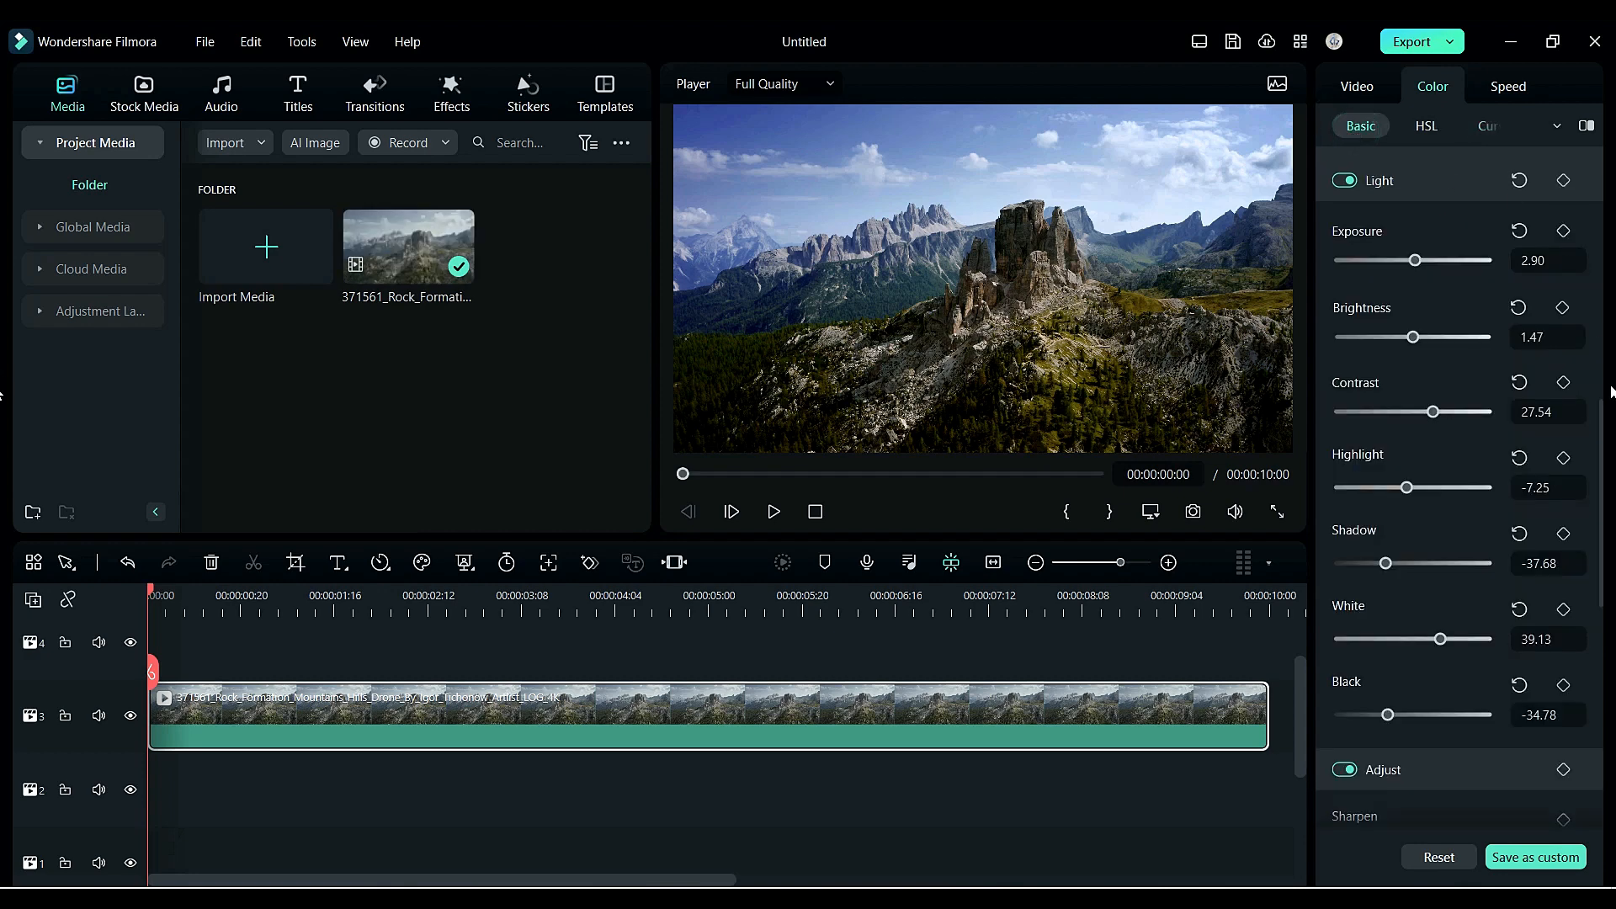
scroll(1591, 415, down, 5)
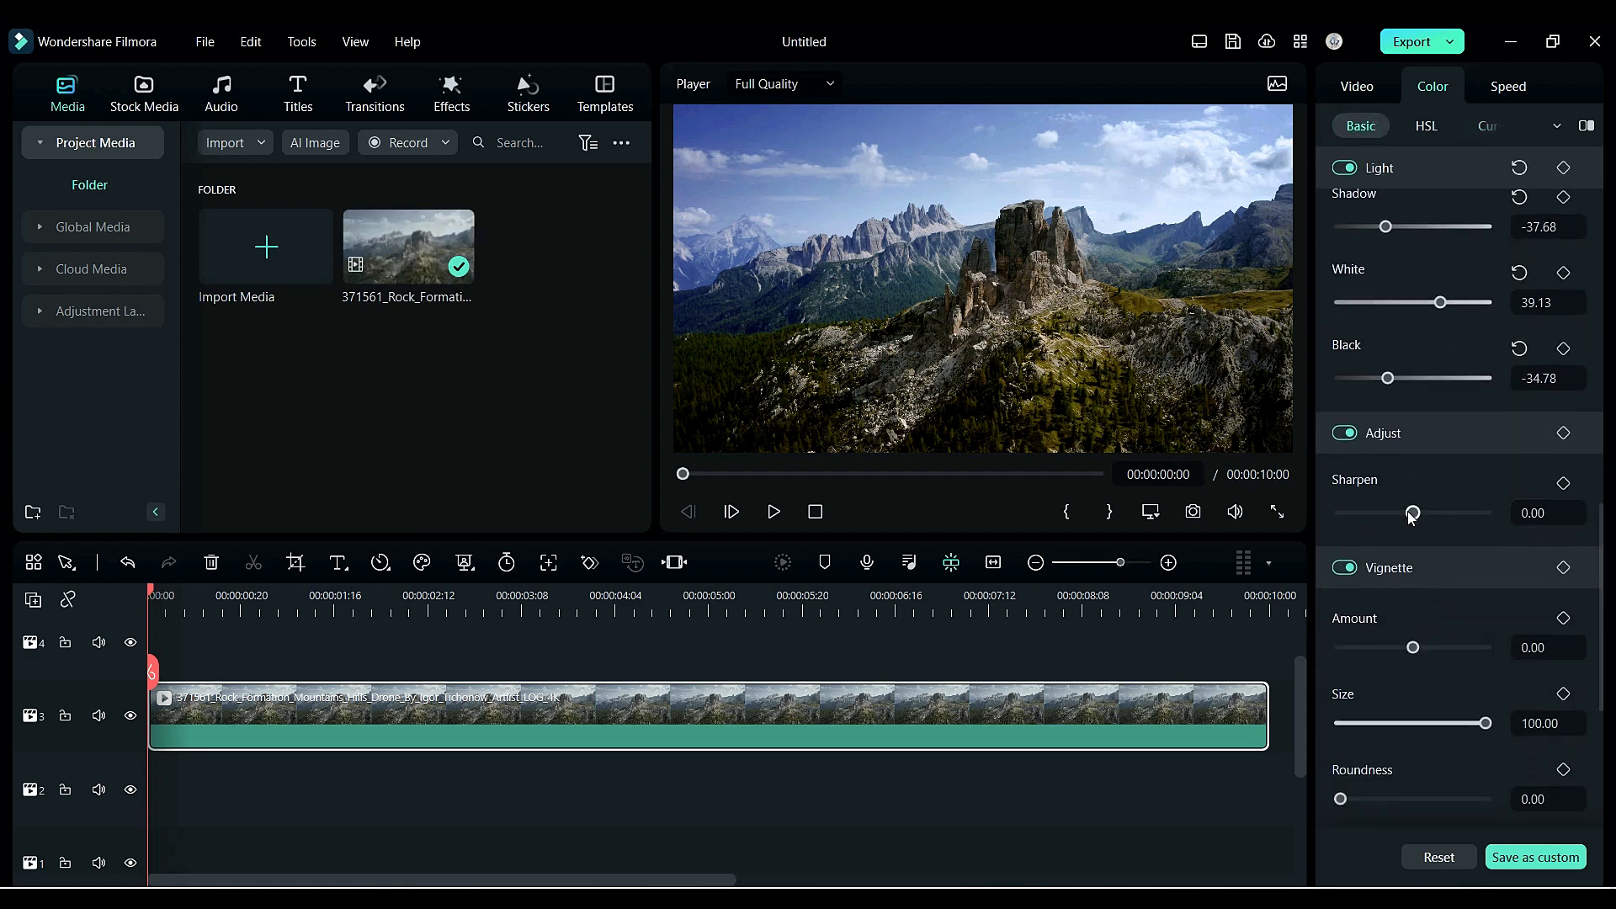
mouse_move(1412, 513)
mouse_down()
mouse_move(1344, 513)
mouse_move(1437, 542)
mouse_move(1430, 515)
mouse_up()
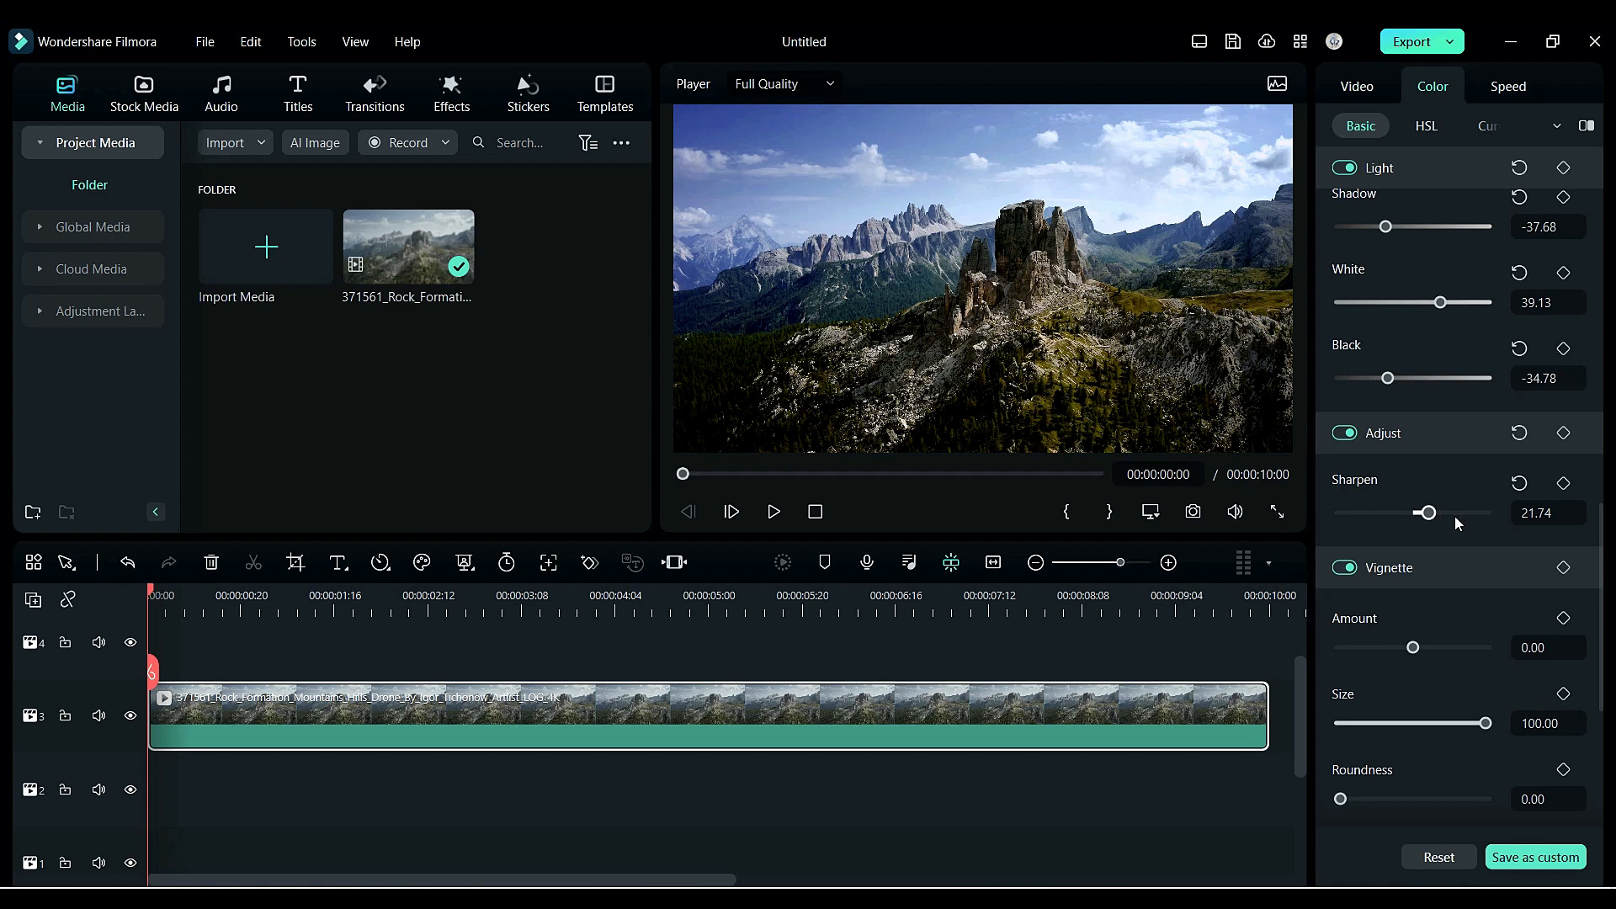
- Add an adjustment layer on the track above the clip and stretch it across the clip's full length
drag(1602, 582, 1614, 231)
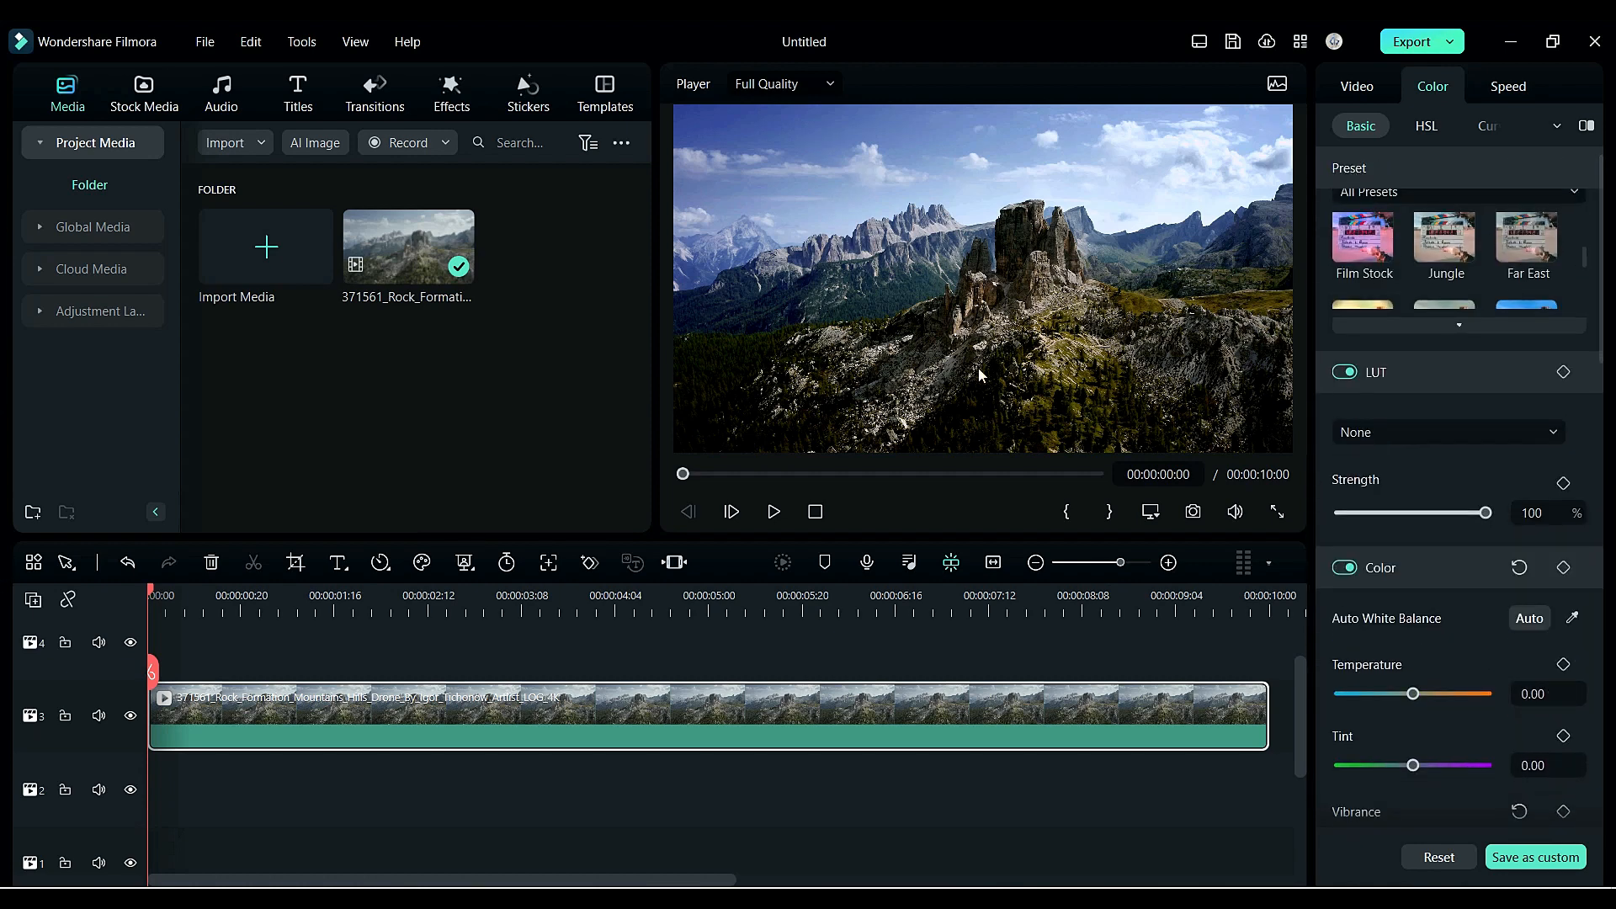
click(100, 310)
drag(265, 246, 174, 674)
drag(709, 686, 1268, 686)
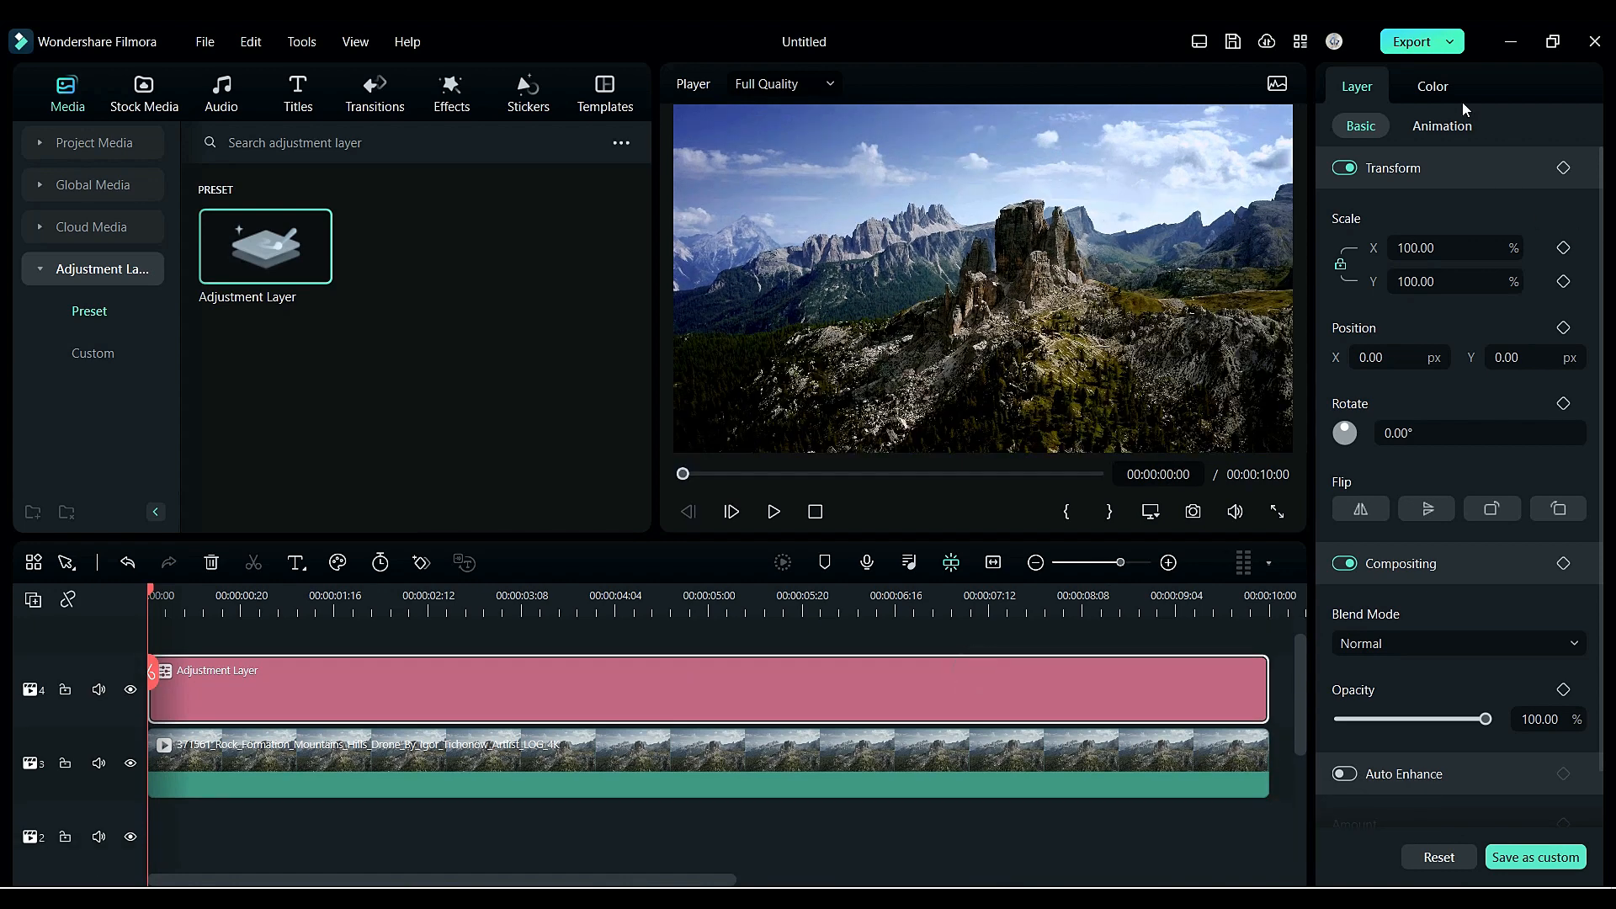
- Apply the Dark Film LUT to the adjustment layer and set its strength to 30%
click(1431, 86)
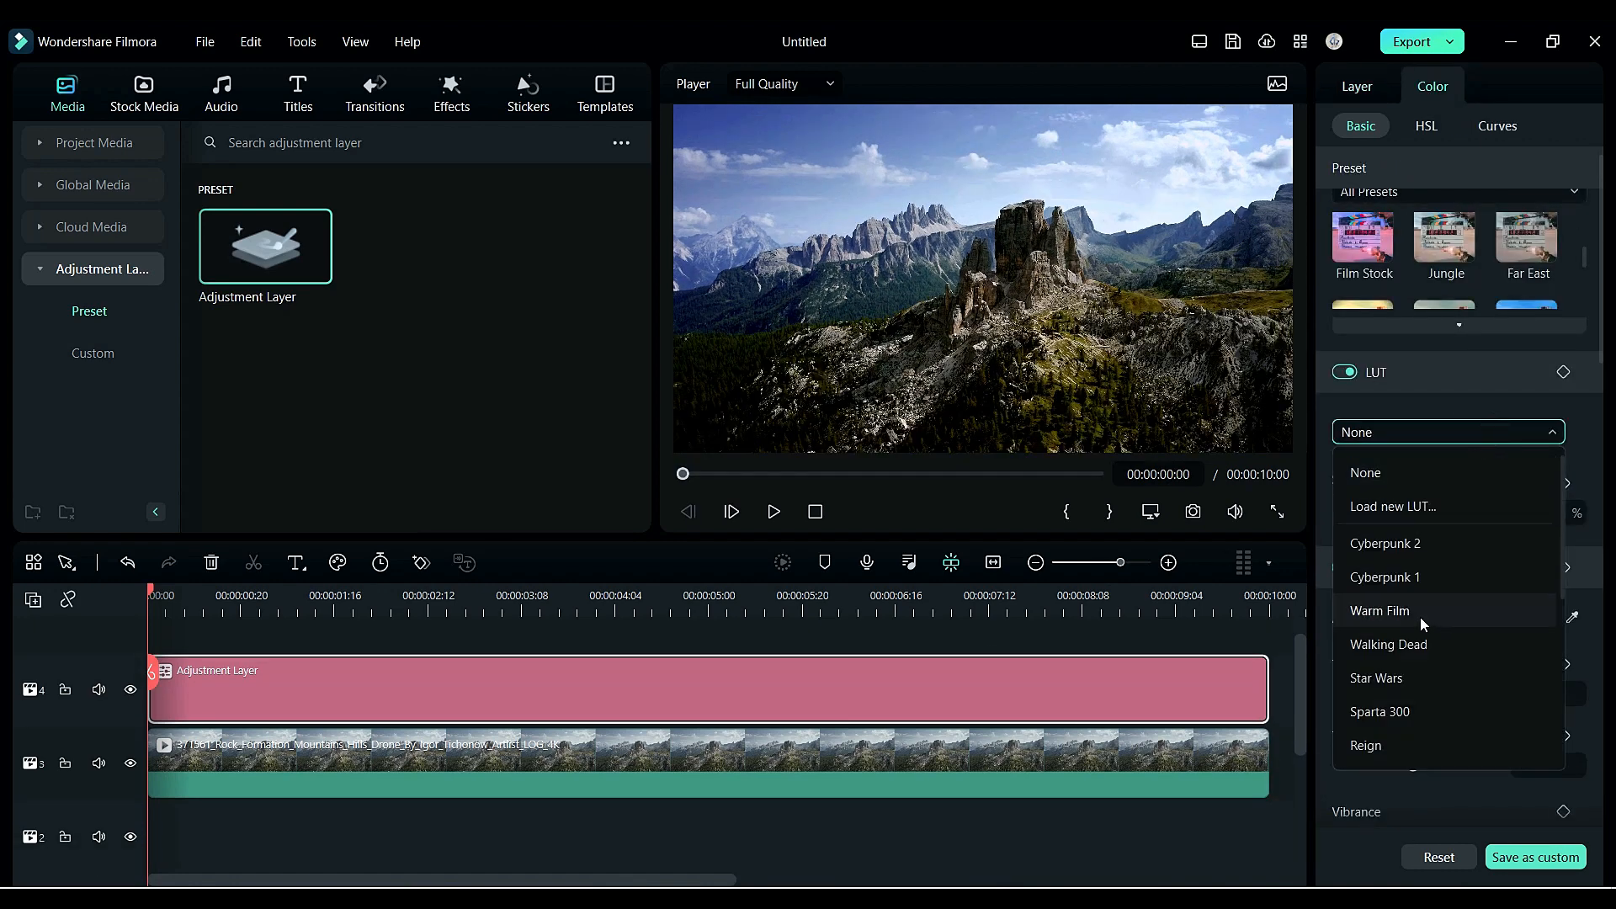
scroll(1420, 618, down, 5)
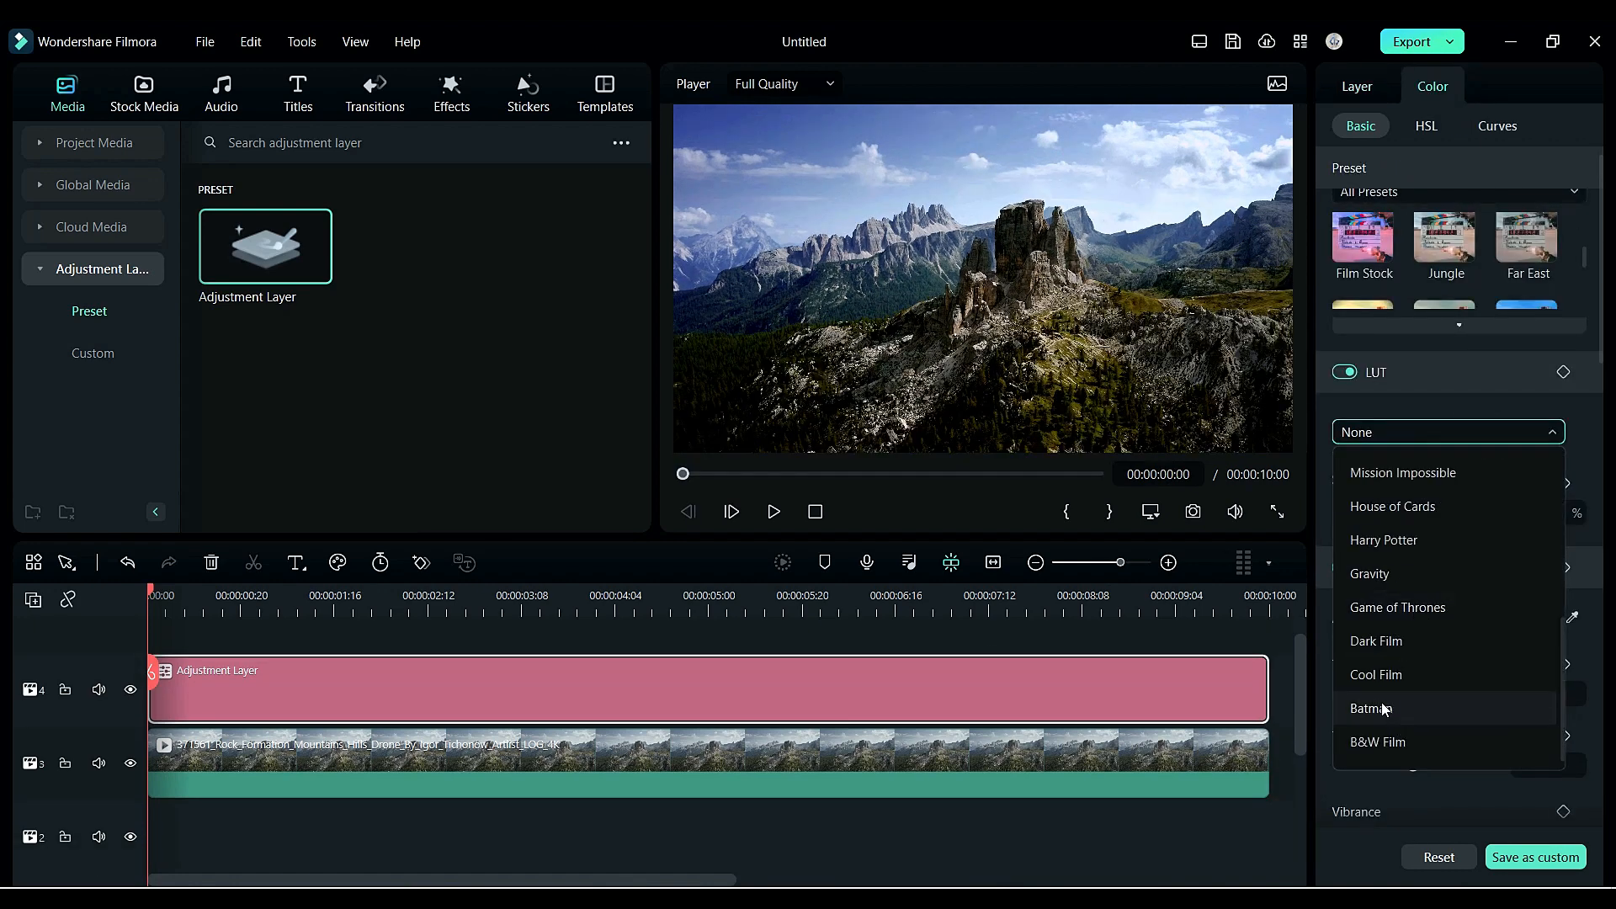
click(1385, 653)
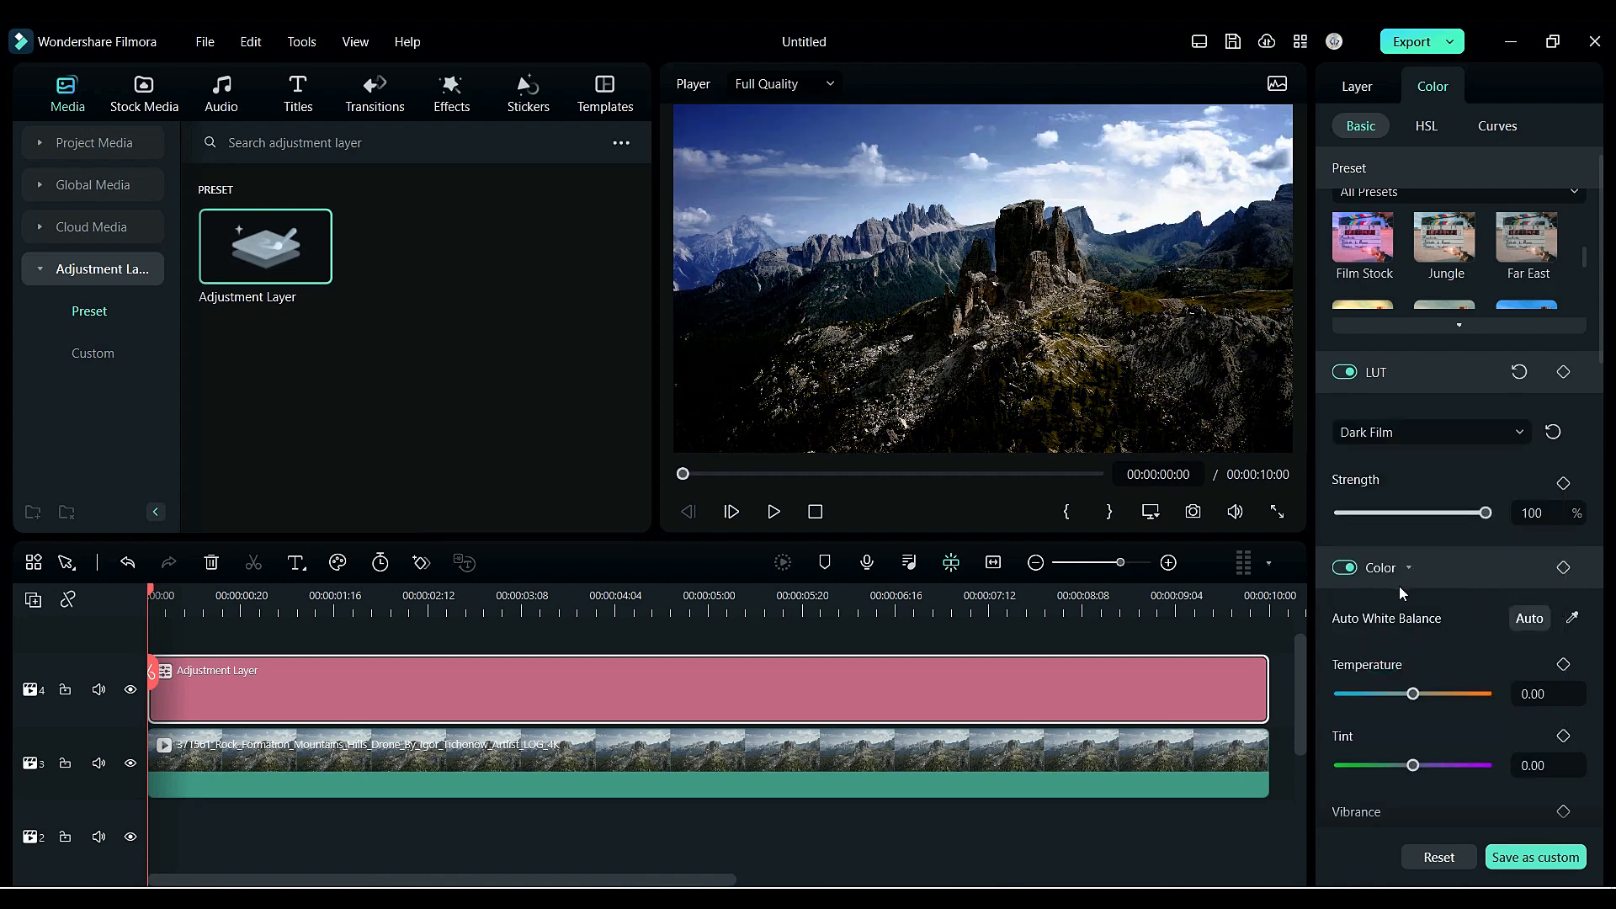
click(1486, 512)
drag(1399, 520, 1387, 521)
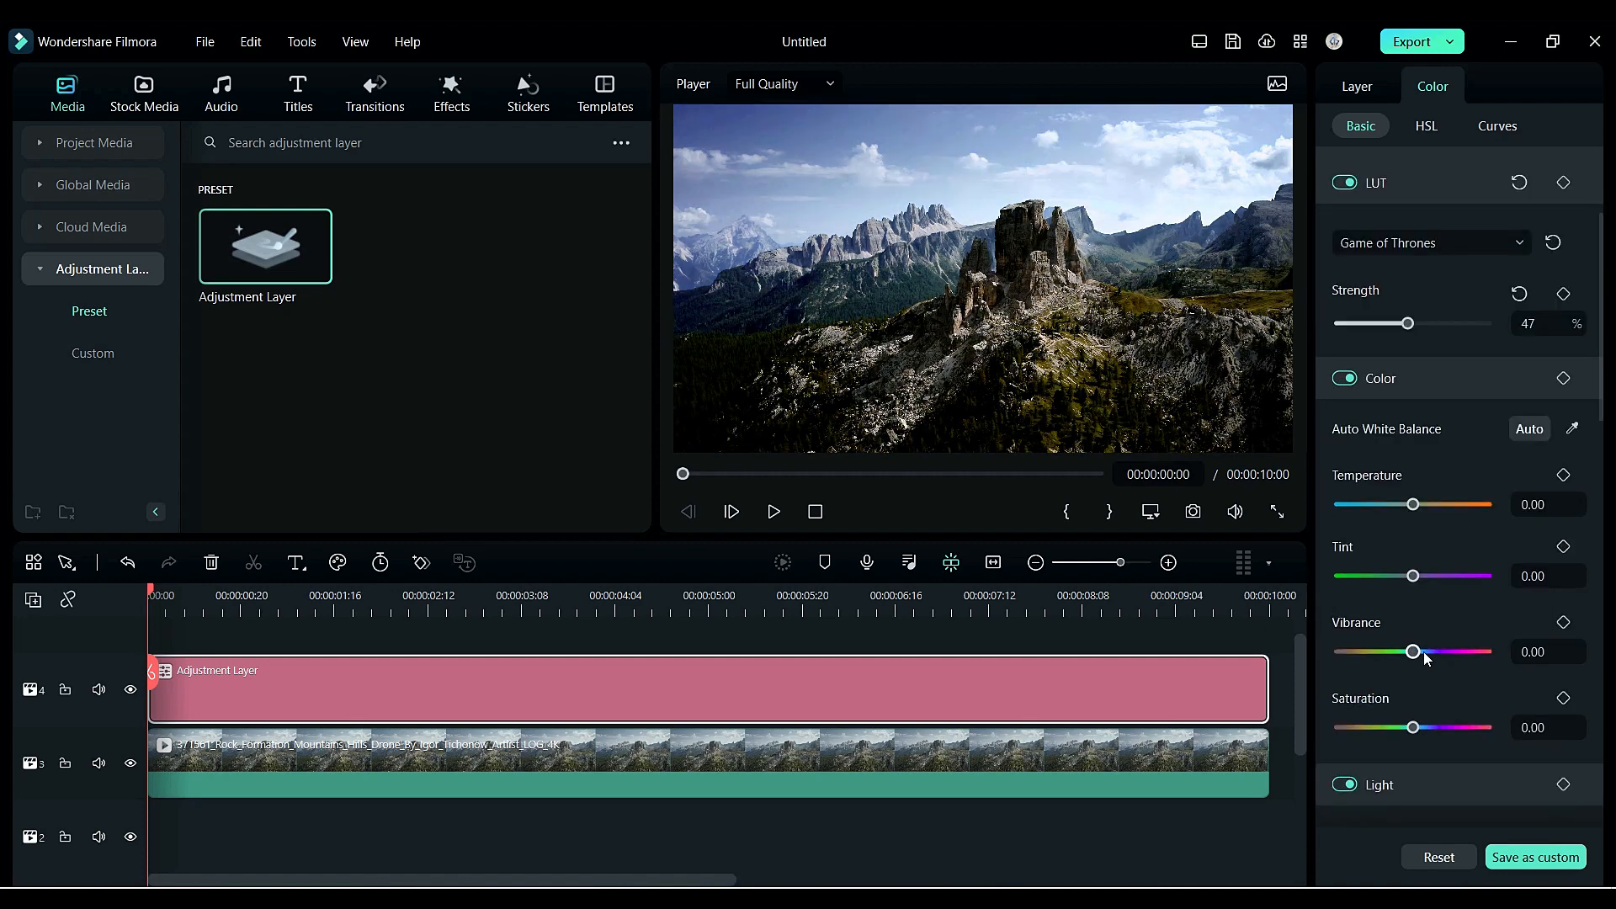
- Raise the adjustment layer's vibrance to about 4.35, saturation 11.59, exposure 10.14 and contrast 18.84
drag(1413, 650, 1419, 650)
scroll(1421, 724, down, 3)
drag(1413, 726, 1420, 675)
drag(1413, 750, 1414, 751)
scroll(1416, 749, down, 2)
drag(1413, 700, 1426, 701)
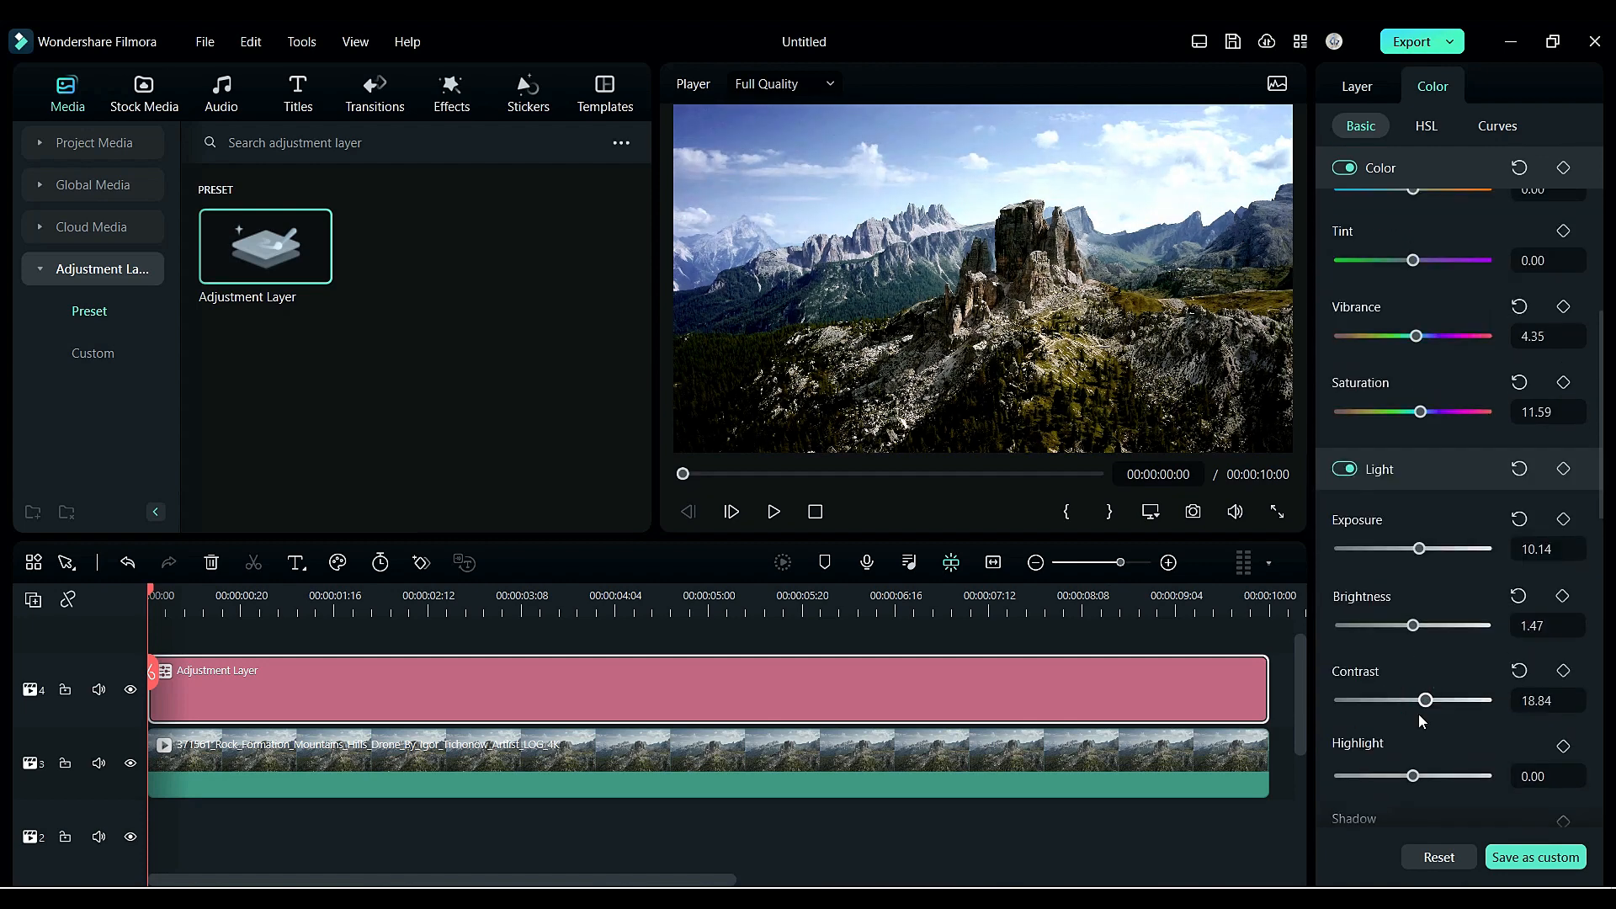
- Open the adjustment layer's curves and pull the blue curve's white point down
scroll(1417, 714, down, 4)
click(1497, 126)
click(1450, 218)
drag(1579, 259, 1579, 303)
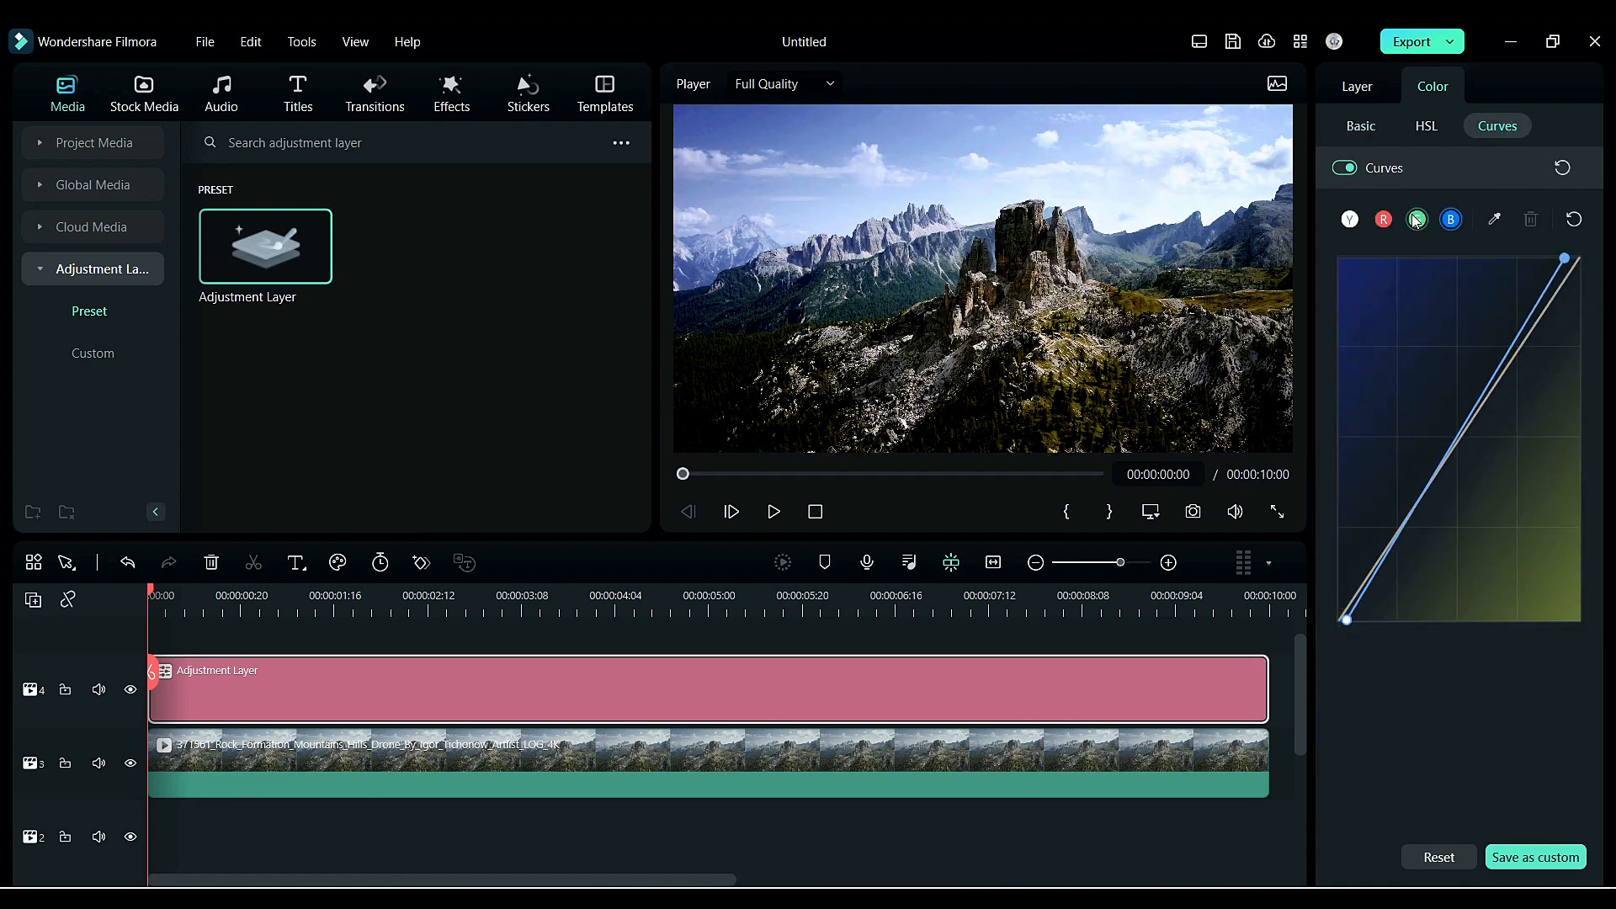
click(1416, 219)
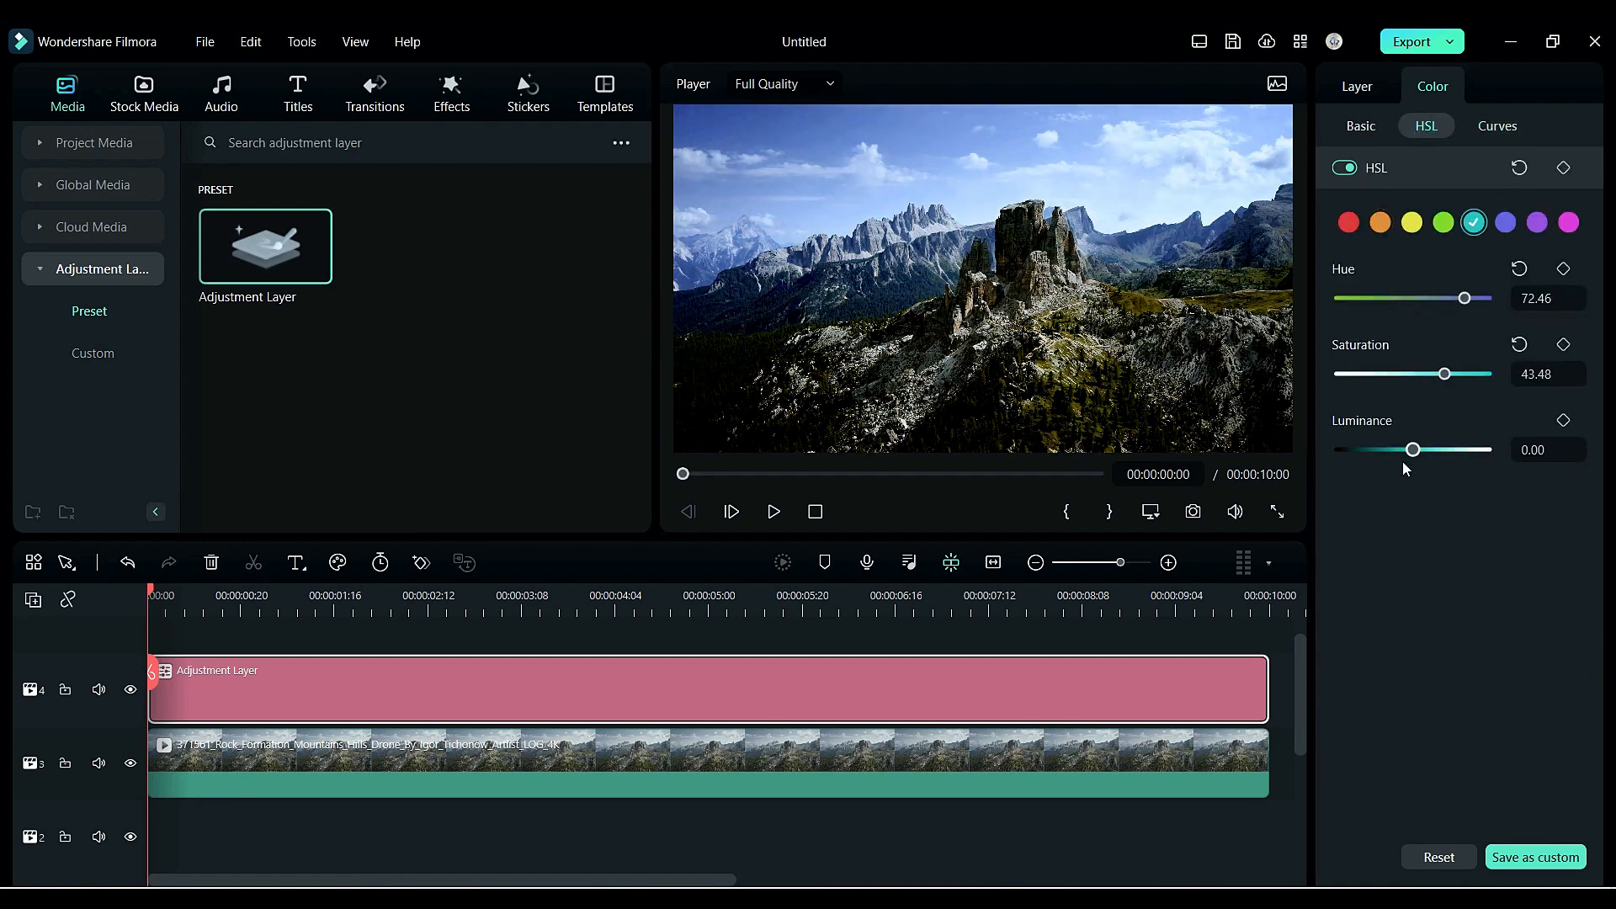
- Select the drone clip and toggle the before-and-after comparison view on and off
click(728, 768)
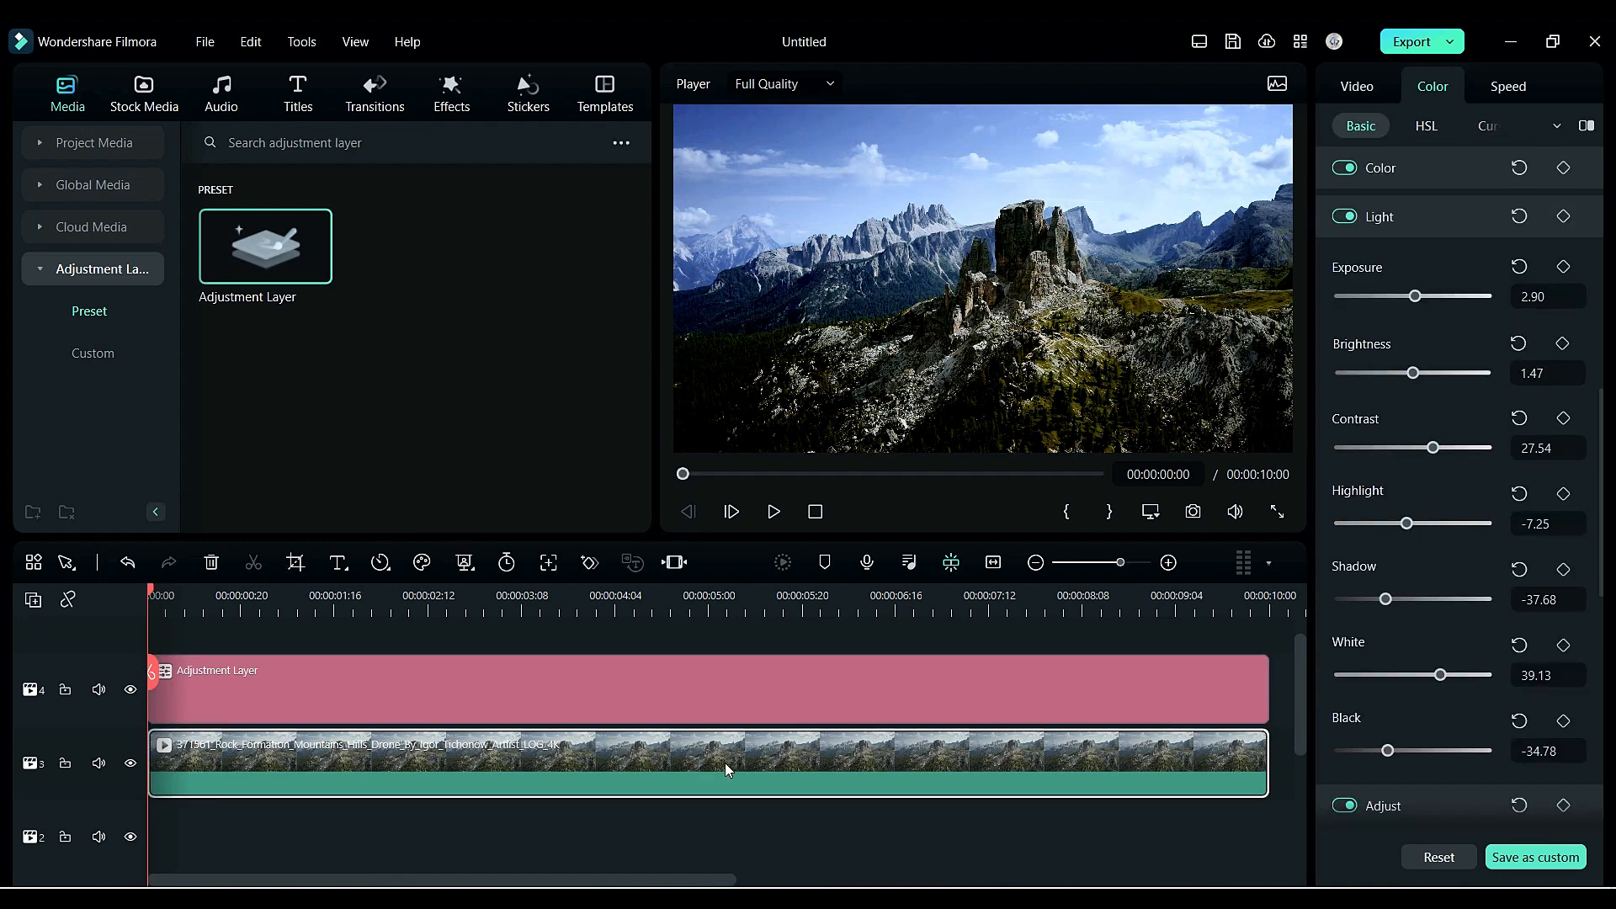
click(1586, 128)
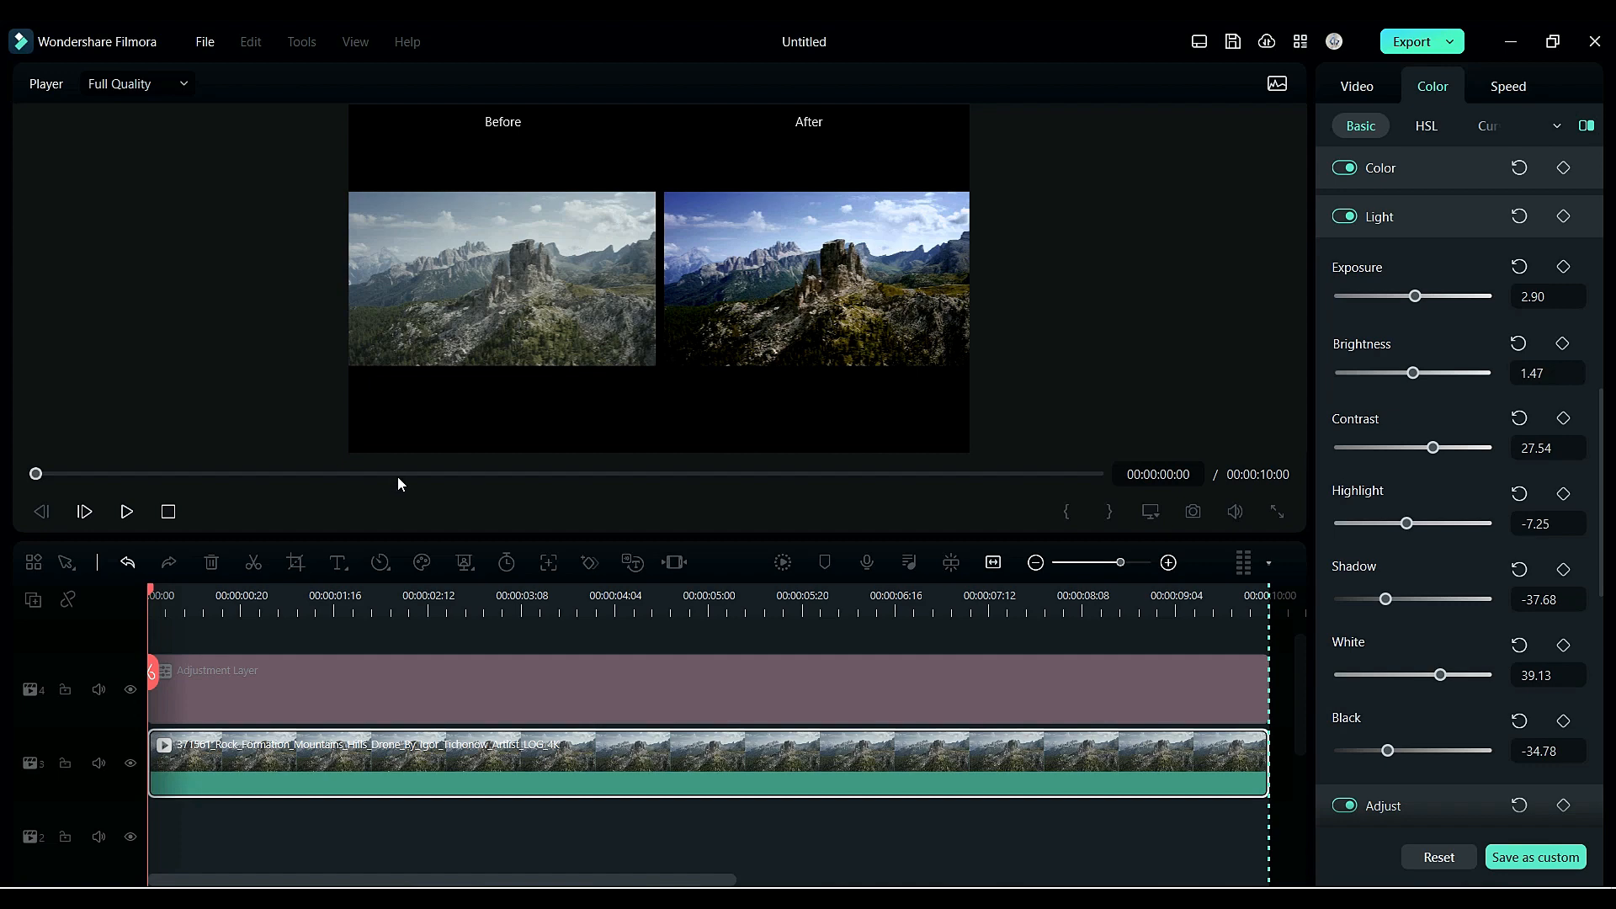
click(1590, 133)
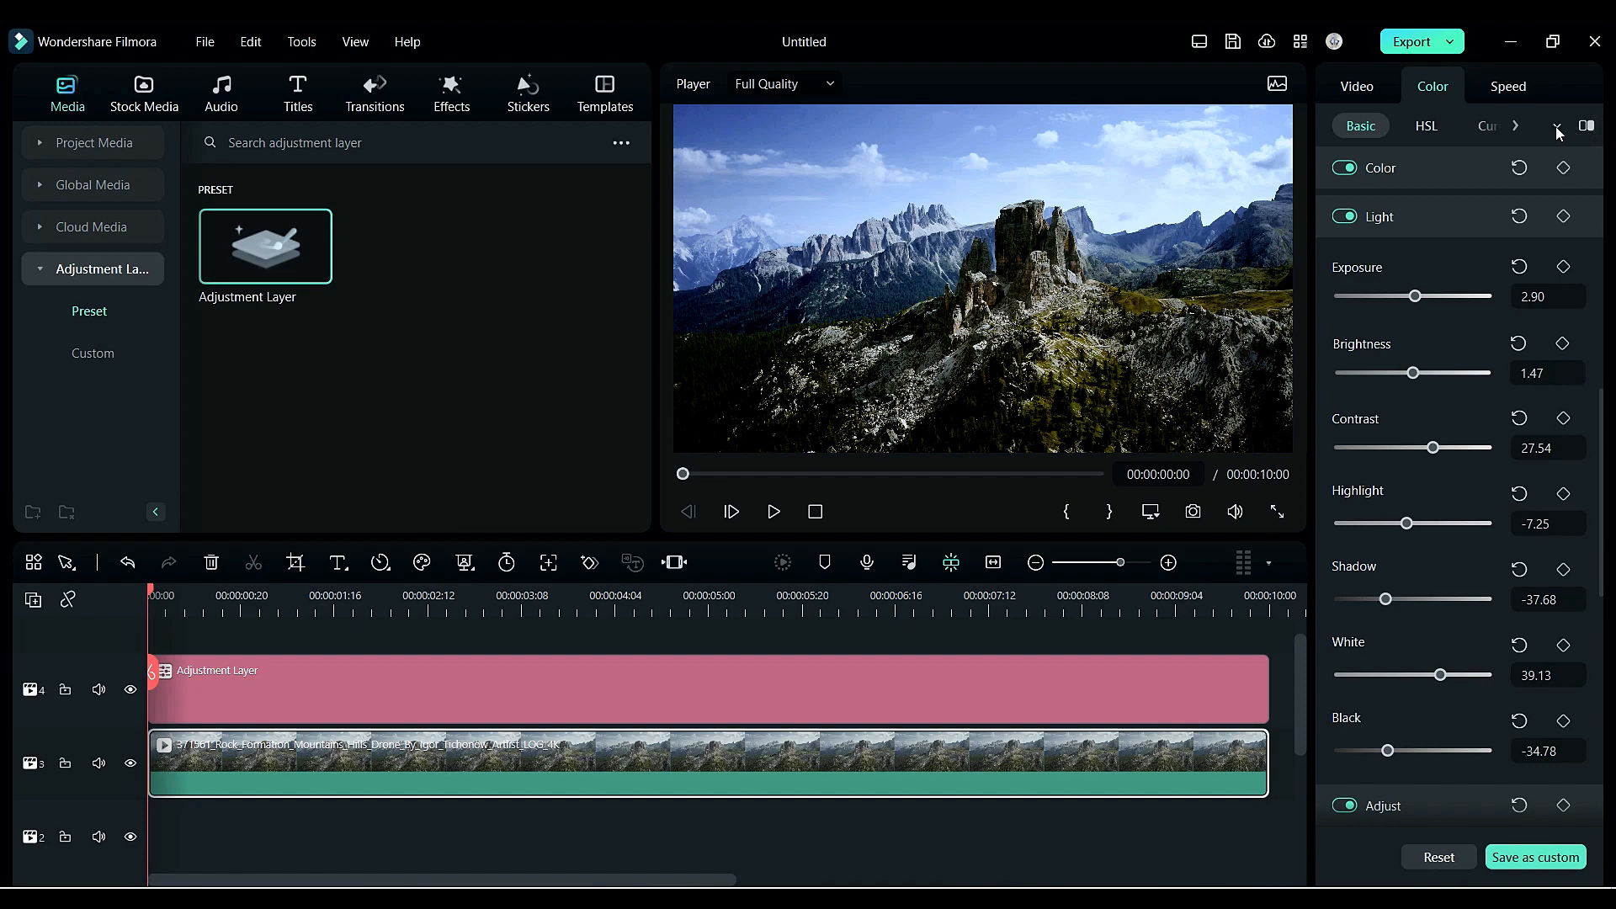
click(1557, 128)
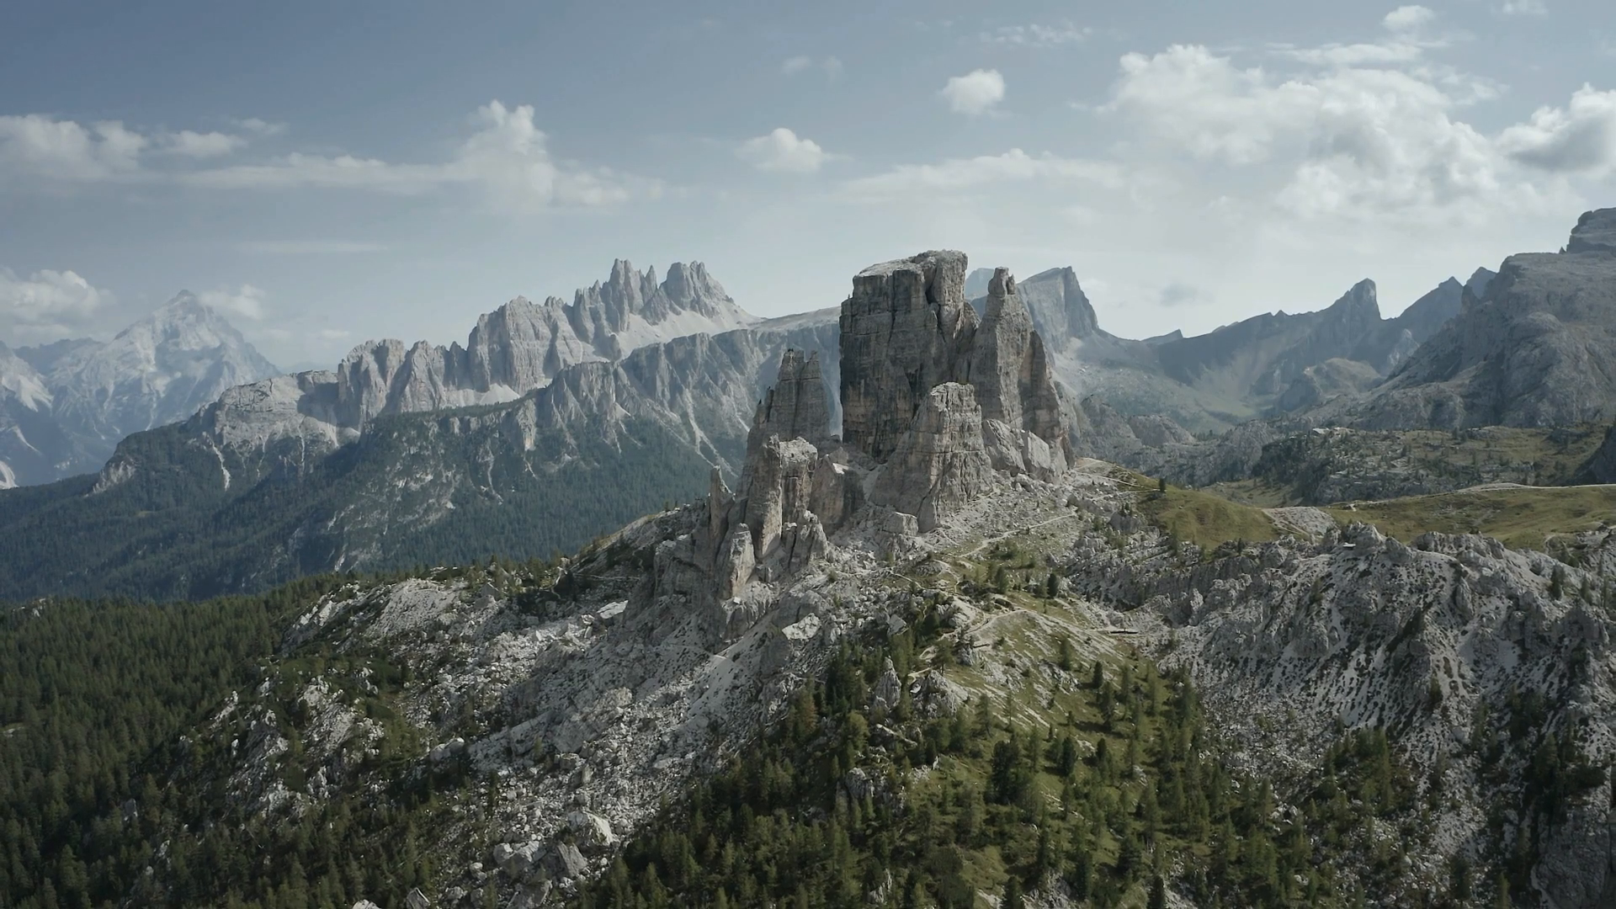